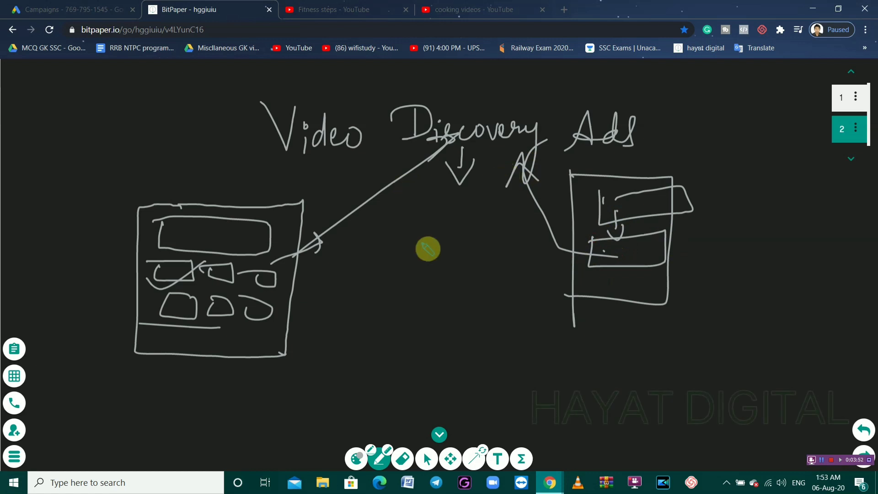
- Draw an arrow out of the right-hand sketch and handwrite "running videos ke andar", a down arrow and "Instream" beneath the Video Discovery Ads heading
{"action": "mouse_move", "coordinate": [622, 208]}
{"action": "left_mouse_down"}
{"action": "mouse_move", "coordinate": [653, 221]}
{"action": "mouse_move", "coordinate": [603, 204]}
{"action": "mouse_move", "coordinate": [565, 202]}
{"action": "mouse_move", "coordinate": [562, 211]}
{"action": "left_mouse_up"}
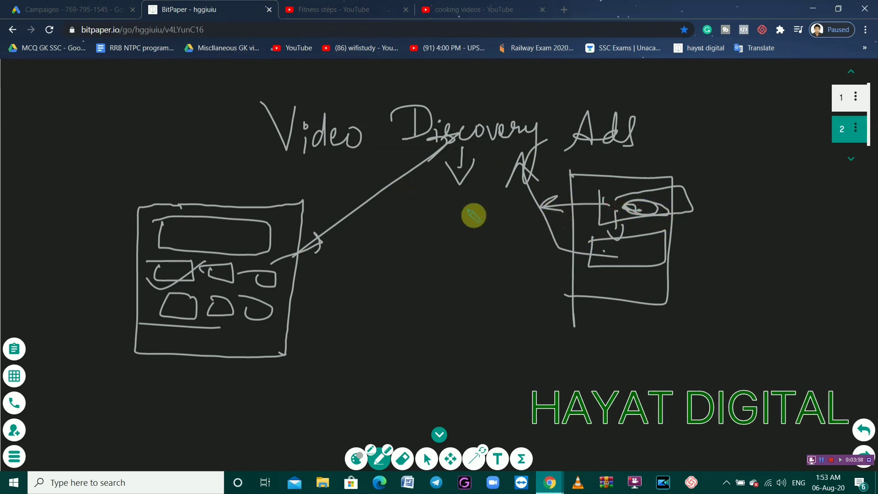
{"action": "mouse_move", "coordinate": [406, 211]}
{"action": "left_mouse_down"}
{"action": "mouse_move", "coordinate": [450, 225]}
{"action": "mouse_move", "coordinate": [499, 204]}
{"action": "mouse_move", "coordinate": [506, 215]}
{"action": "left_mouse_up"}
{"action": "mouse_move", "coordinate": [400, 251]}
{"action": "left_mouse_down"}
{"action": "mouse_move", "coordinate": [440, 254]}
{"action": "mouse_move", "coordinate": [442, 264]}
{"action": "mouse_move", "coordinate": [471, 256]}
{"action": "mouse_move", "coordinate": [481, 268]}
{"action": "left_mouse_up"}
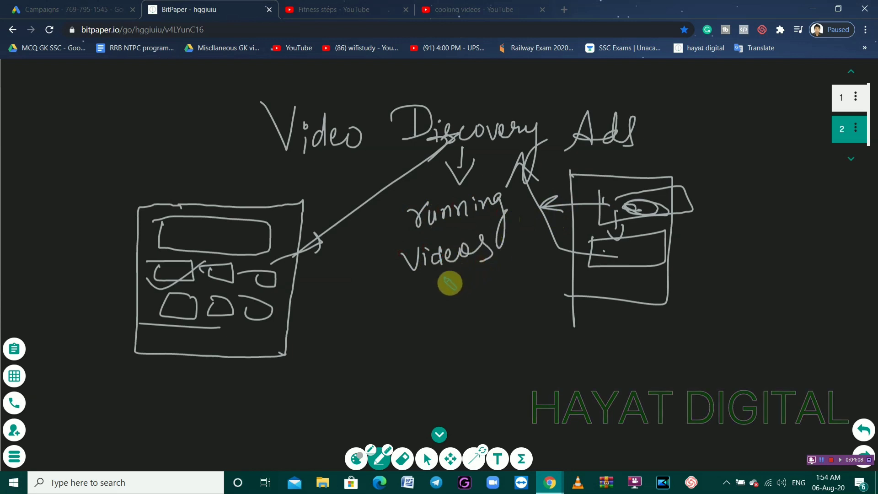
{"action": "mouse_move", "coordinate": [429, 286]}
{"action": "left_mouse_down"}
{"action": "mouse_move", "coordinate": [430, 302]}
{"action": "mouse_move", "coordinate": [470, 306]}
{"action": "mouse_move", "coordinate": [484, 290]}
{"action": "mouse_move", "coordinate": [502, 299]}
{"action": "mouse_move", "coordinate": [541, 286]}
{"action": "left_mouse_up"}
{"action": "mouse_move", "coordinate": [482, 303]}
{"action": "left_mouse_down"}
{"action": "mouse_move", "coordinate": [479, 320]}
{"action": "mouse_move", "coordinate": [468, 320]}
{"action": "left_mouse_up"}
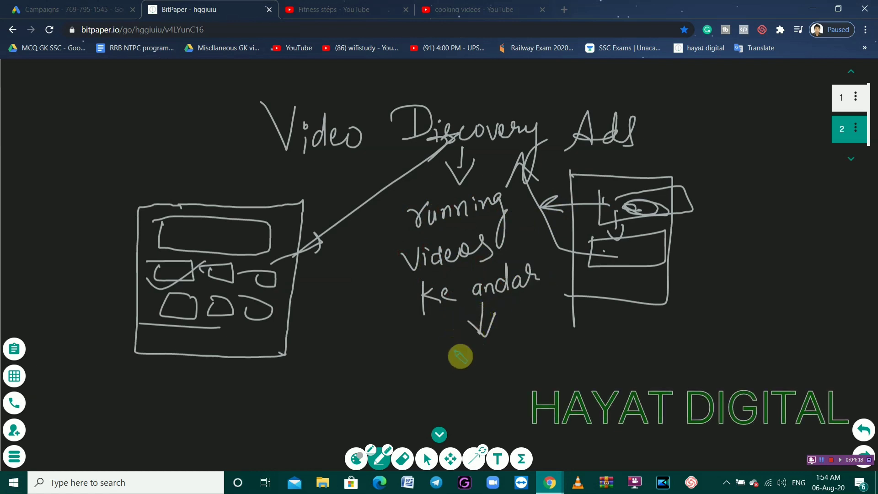
{"action": "mouse_move", "coordinate": [434, 354]}
{"action": "left_mouse_down"}
{"action": "mouse_move", "coordinate": [451, 391]}
{"action": "mouse_move", "coordinate": [490, 371]}
{"action": "mouse_move", "coordinate": [544, 365]}
{"action": "left_mouse_up"}
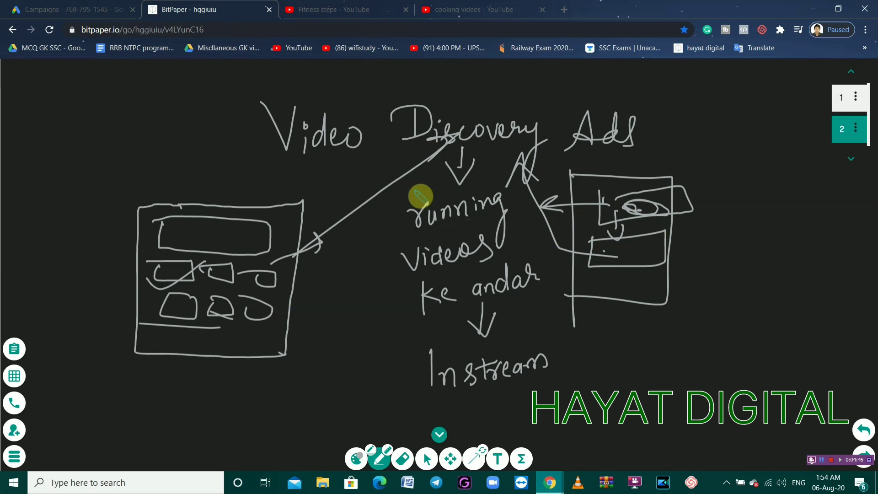
- Switch to Google Ads and start a new campaign without a goal's guidance, using the Video type and Custom video campaign subtype
{"action": "left_click", "coordinate": [112, 11]}
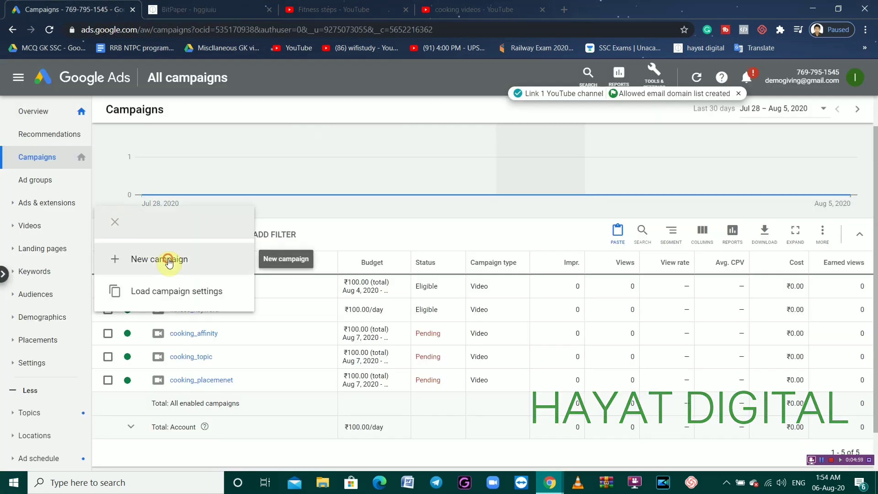
{"action": "left_click", "coordinate": [169, 259]}
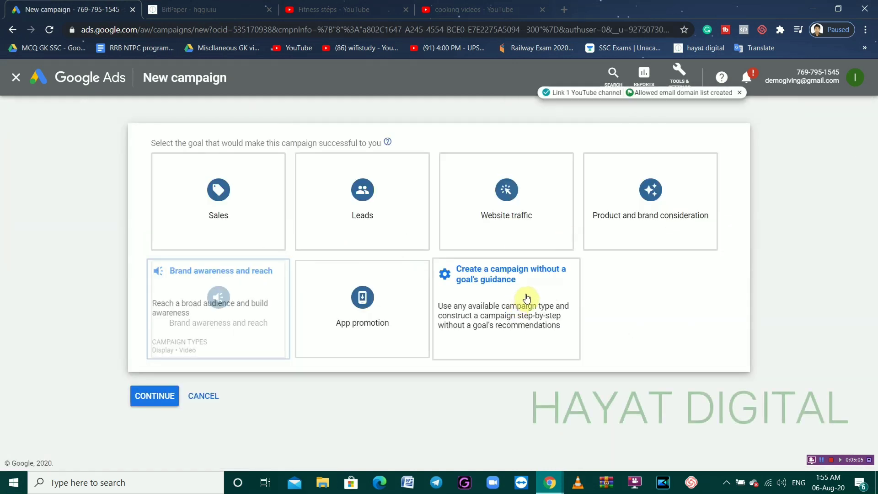
{"action": "left_click", "coordinate": [522, 282]}
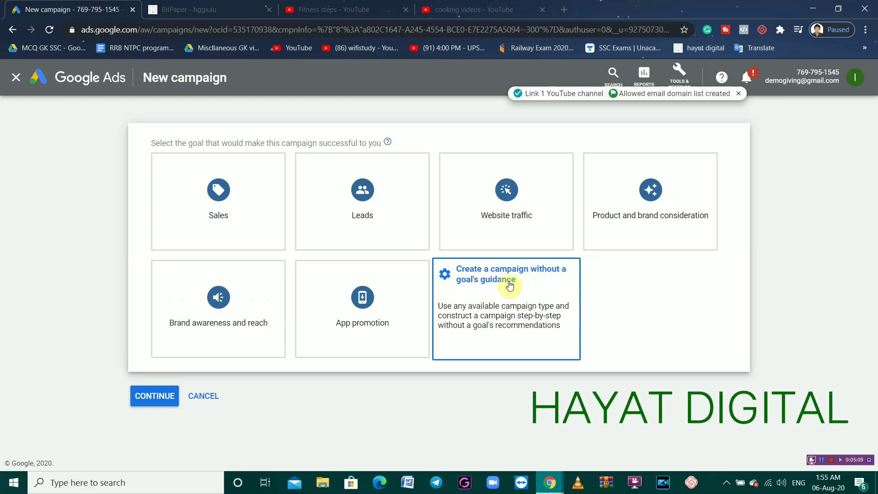
{"action": "left_click", "coordinate": [635, 229]}
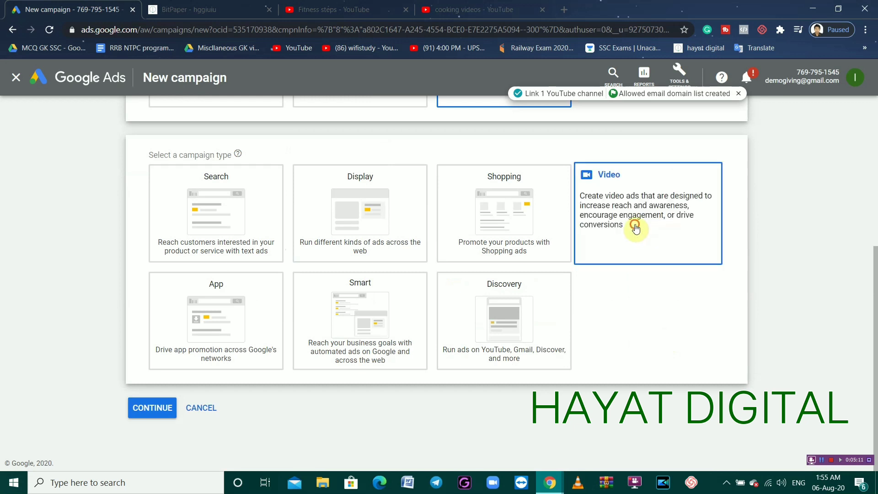
{"action": "scroll", "coordinate": [283, 260], "scroll_direction": "down", "scroll_amount": 2}
{"action": "scroll", "coordinate": [255, 242], "scroll_direction": "up", "scroll_amount": 1}
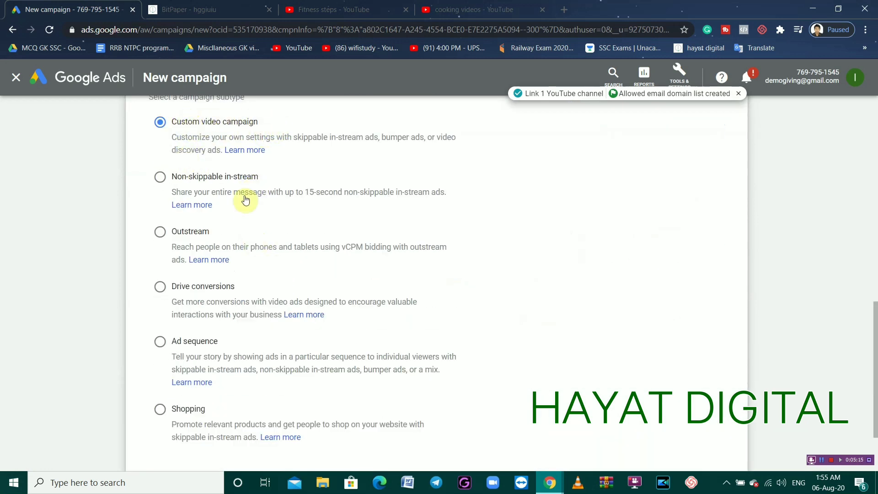
{"action": "scroll", "coordinate": [244, 200], "scroll_direction": "down", "scroll_amount": 2}
{"action": "left_click", "coordinate": [154, 408]}
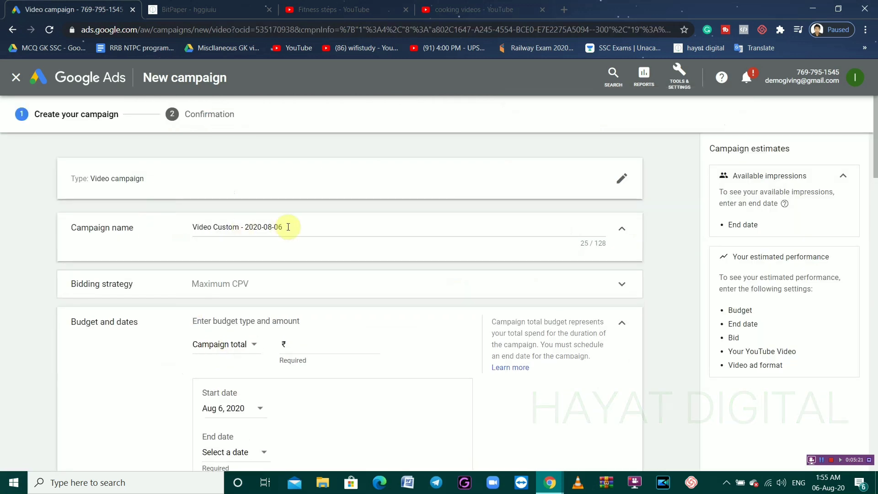
- Name the campaign "Video discovery ads" and expand its bidding strategy settings
{"action": "left_click", "coordinate": [287, 227]}
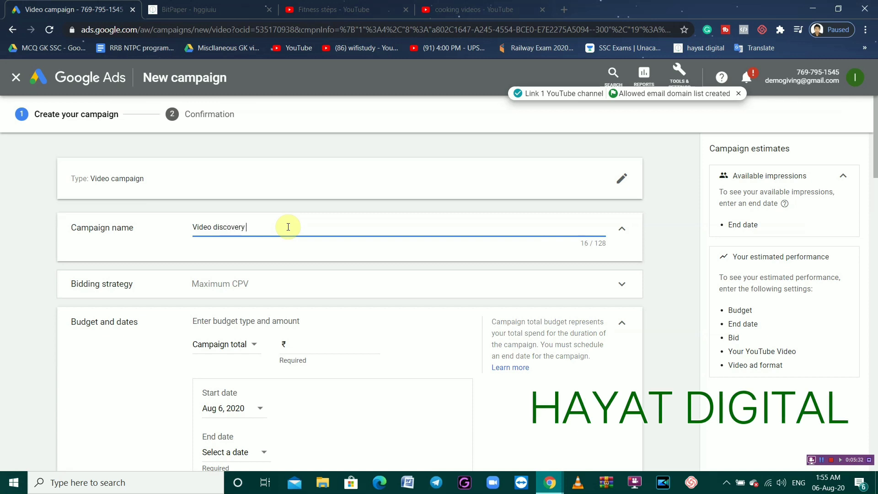
{"action": "key", "text": "Tab"}
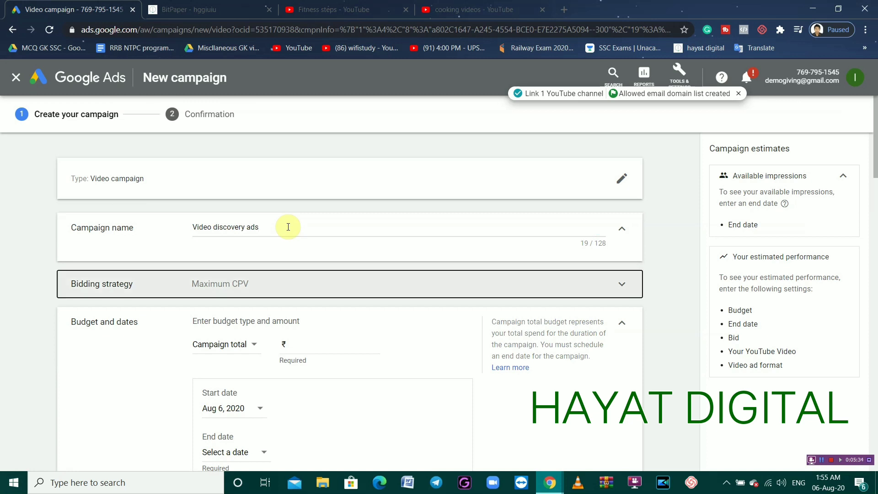
{"action": "left_click", "coordinate": [505, 295]}
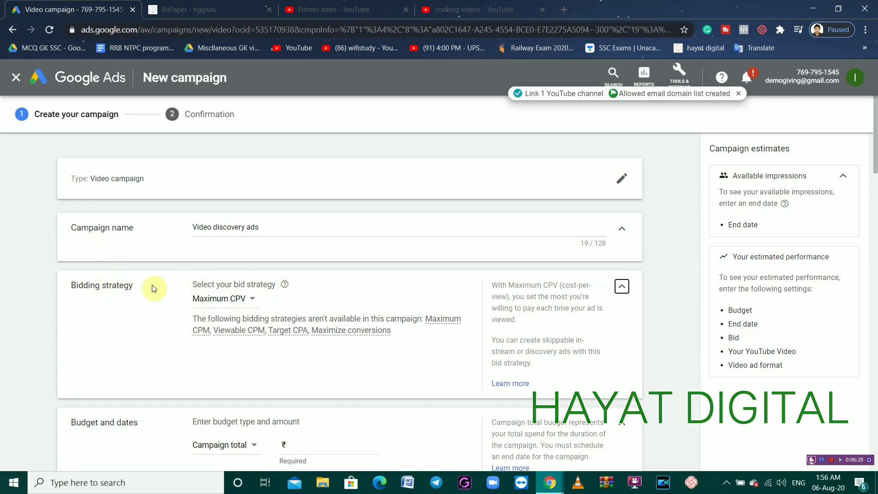
- Change the campaign's budget type to Daily and set the amount to ₹300
{"action": "scroll", "coordinate": [289, 328], "scroll_direction": "down", "scroll_amount": 1}
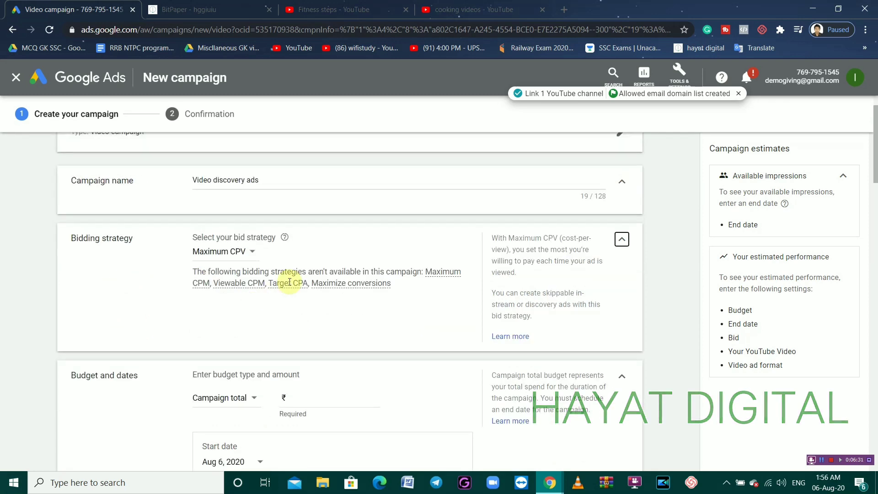
{"action": "scroll", "coordinate": [290, 284], "scroll_direction": "down", "scroll_amount": 1}
{"action": "scroll", "coordinate": [291, 285], "scroll_direction": "down", "scroll_amount": 2}
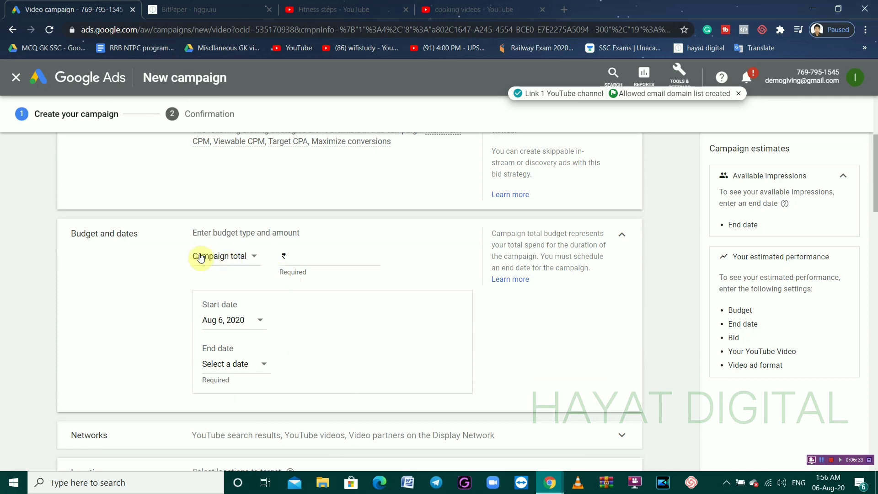
{"action": "left_click", "coordinate": [254, 256]}
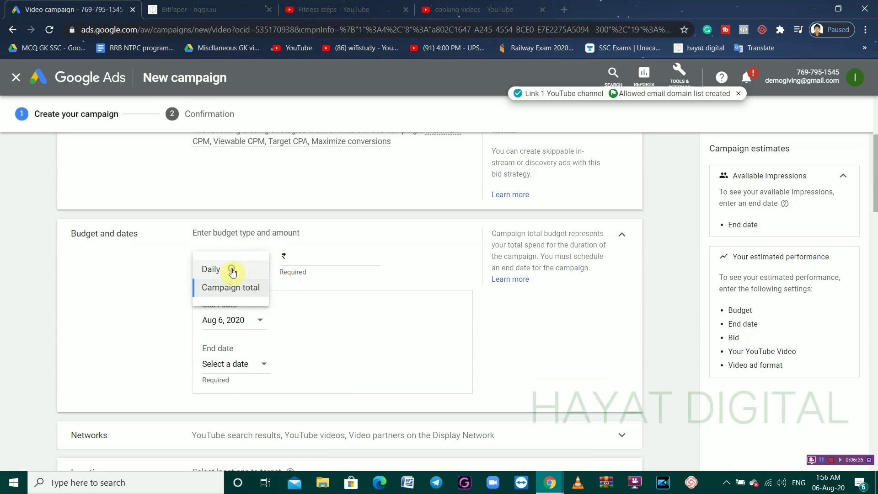
{"action": "left_click", "coordinate": [231, 269]}
{"action": "left_click", "coordinate": [297, 253]}
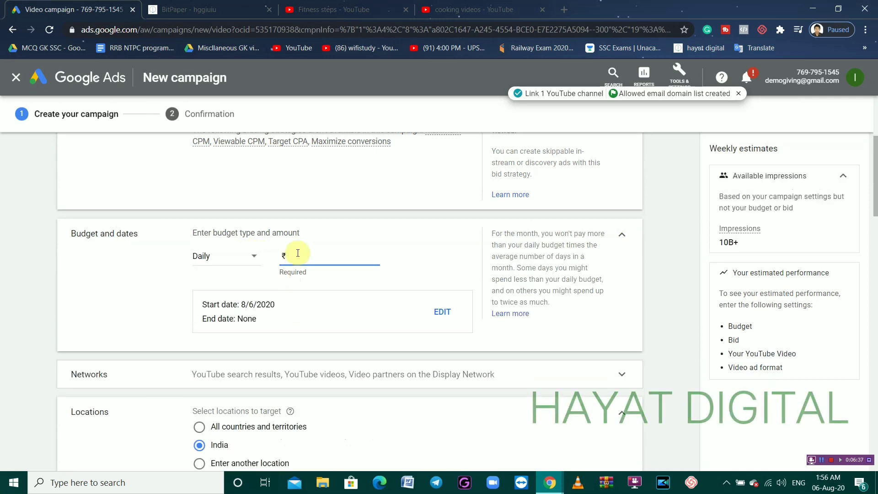
{"action": "type", "text": "1"}
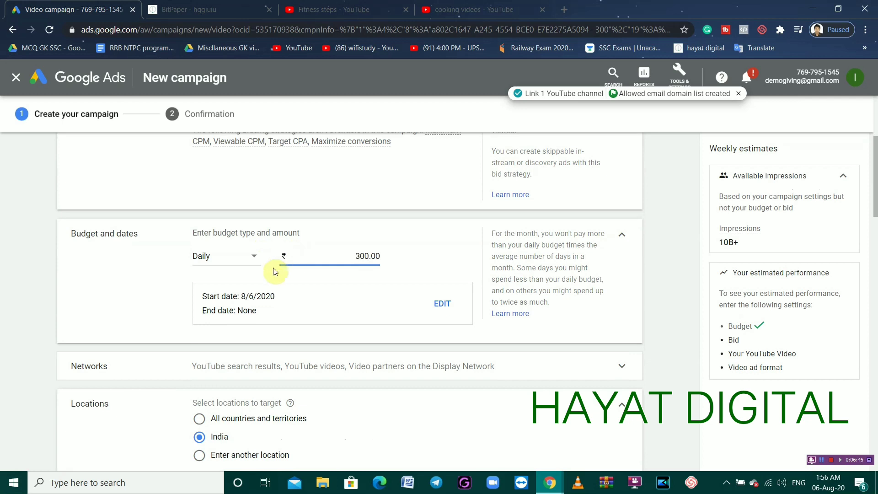
- Exclude Video partners on the Display Network and YouTube search results from the campaign's networks
{"action": "scroll", "coordinate": [283, 256], "scroll_direction": "down", "scroll_amount": 2}
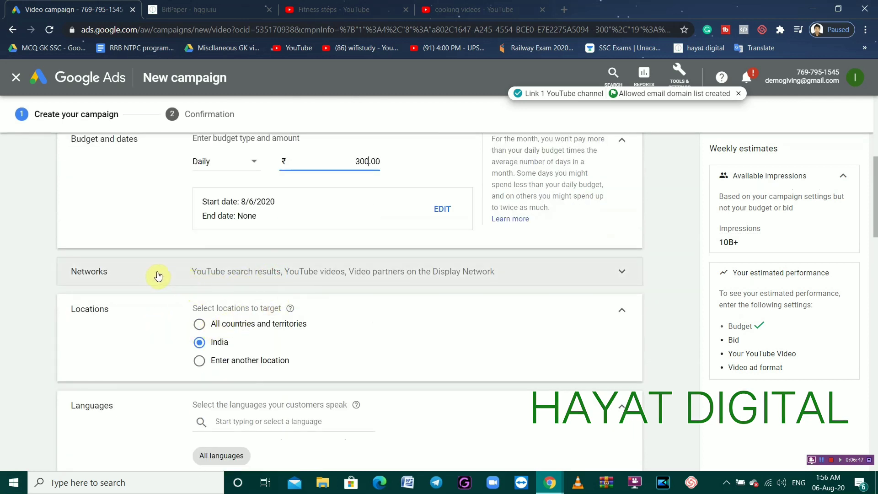
{"action": "left_click", "coordinate": [615, 270]}
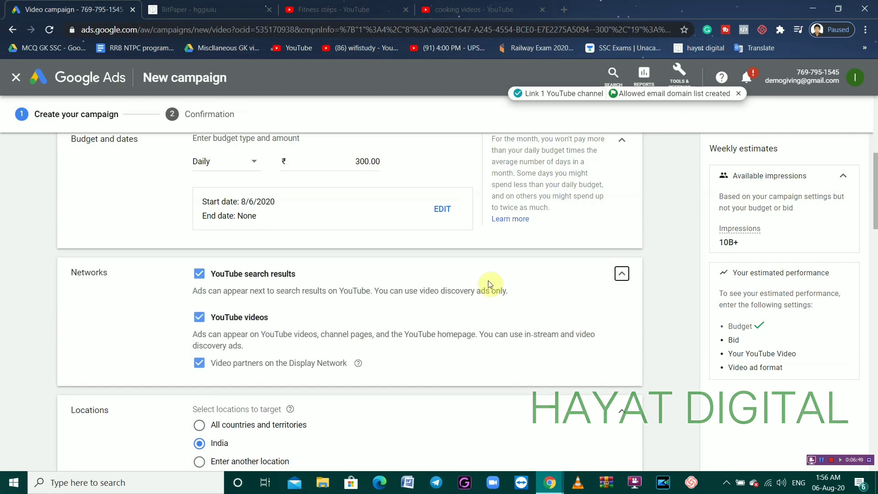
{"action": "scroll", "coordinate": [219, 240], "scroll_direction": "up", "scroll_amount": 6}
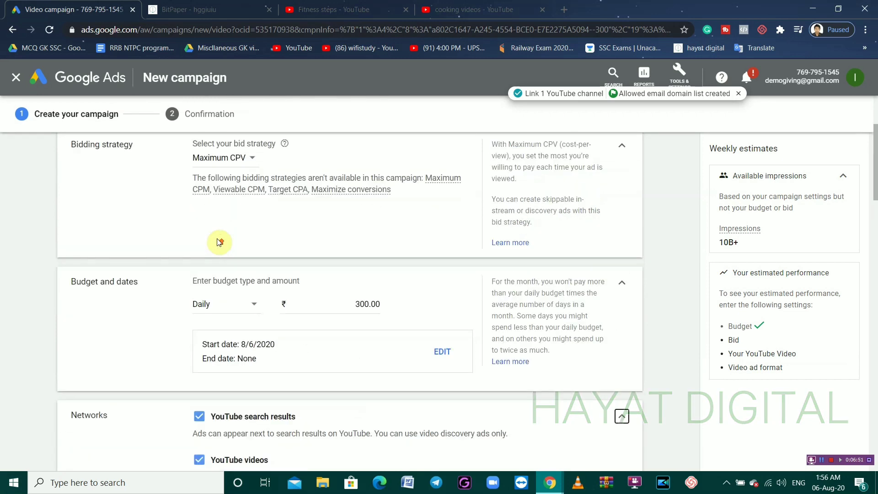
{"action": "scroll", "coordinate": [219, 307], "scroll_direction": "down", "scroll_amount": 6}
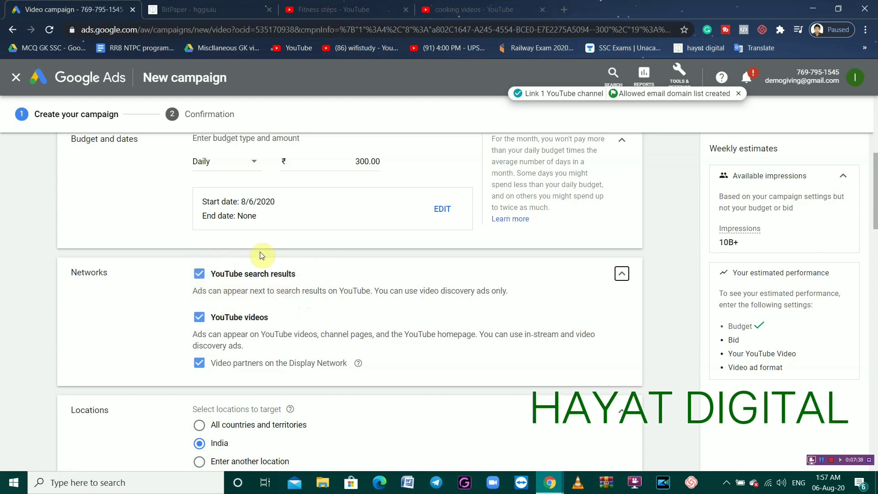
{"action": "left_click", "coordinate": [198, 364]}
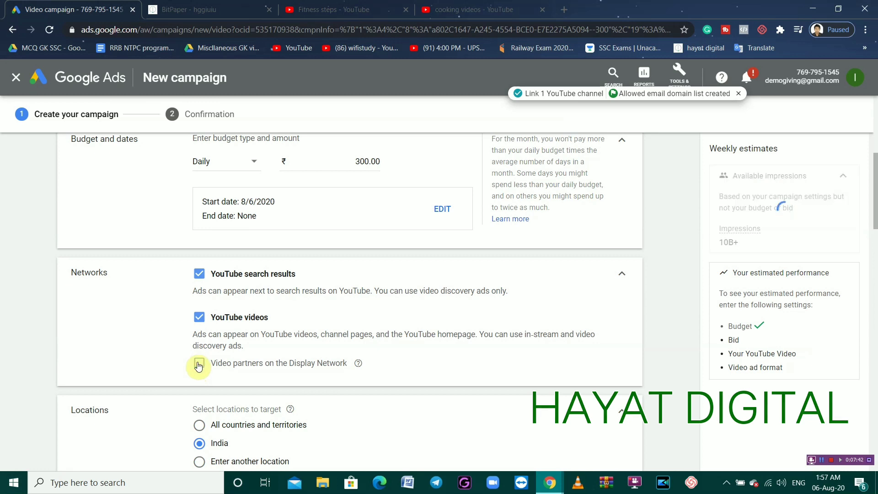
{"action": "left_click", "coordinate": [200, 274]}
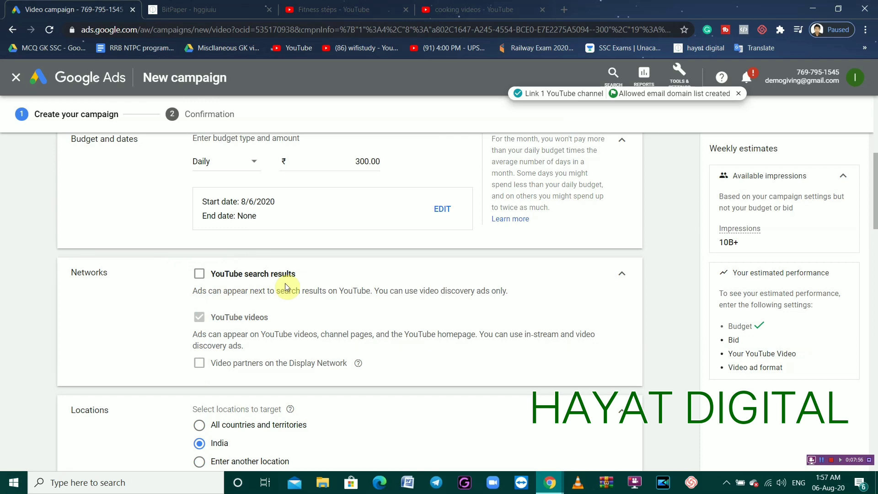
- Expand the campaign's additional settings and name the ad group "discovery cooking"
{"action": "scroll", "coordinate": [254, 314], "scroll_direction": "down", "scroll_amount": 2}
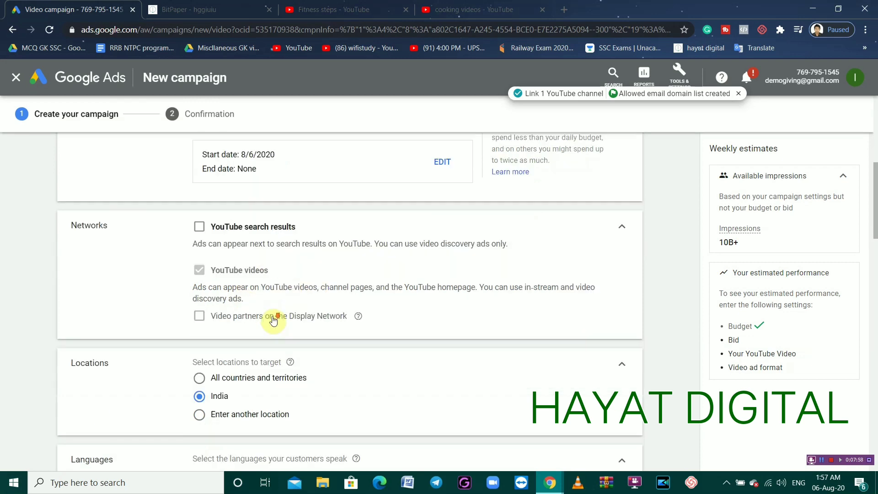
{"action": "scroll", "coordinate": [193, 325], "scroll_direction": "down", "scroll_amount": 4}
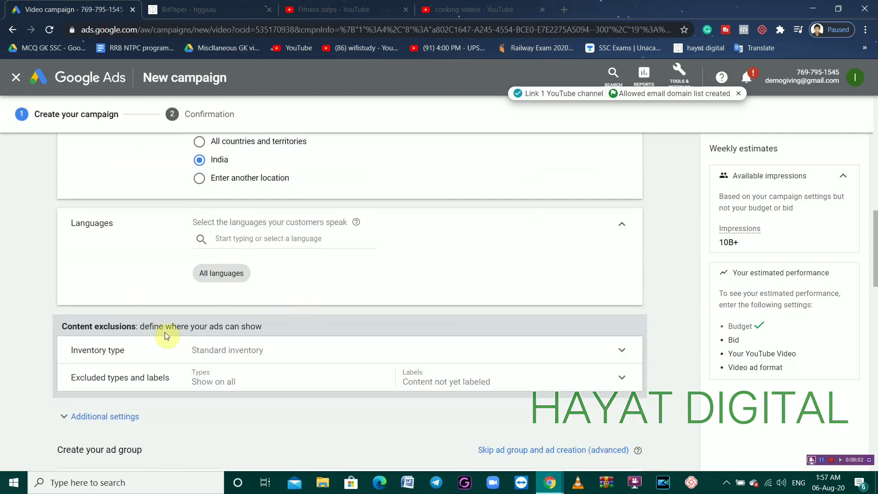
{"action": "scroll", "coordinate": [202, 301], "scroll_direction": "down", "scroll_amount": 2}
{"action": "scroll", "coordinate": [142, 324], "scroll_direction": "down", "scroll_amount": 5}
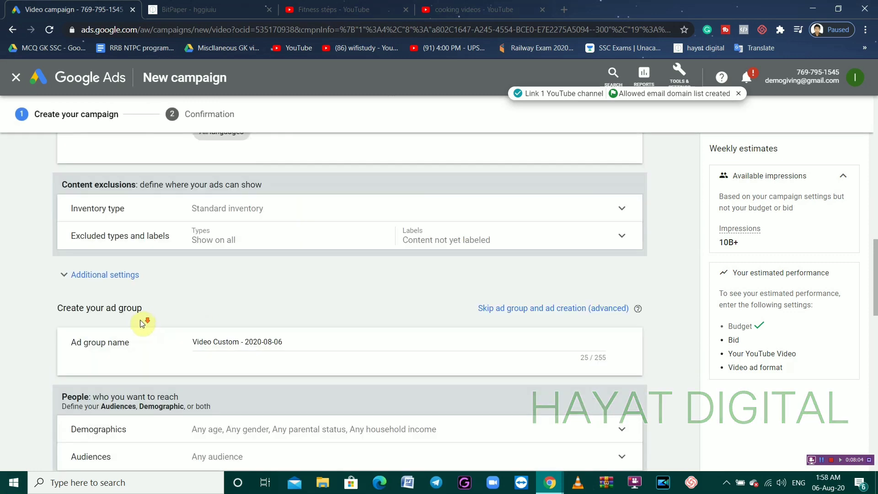
{"action": "scroll", "coordinate": [107, 201], "scroll_direction": "up", "scroll_amount": 2}
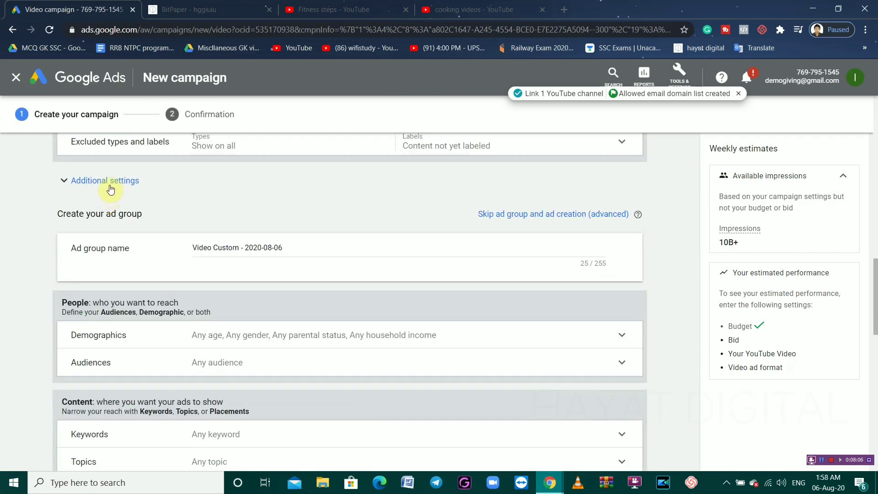
{"action": "left_click", "coordinate": [115, 184]}
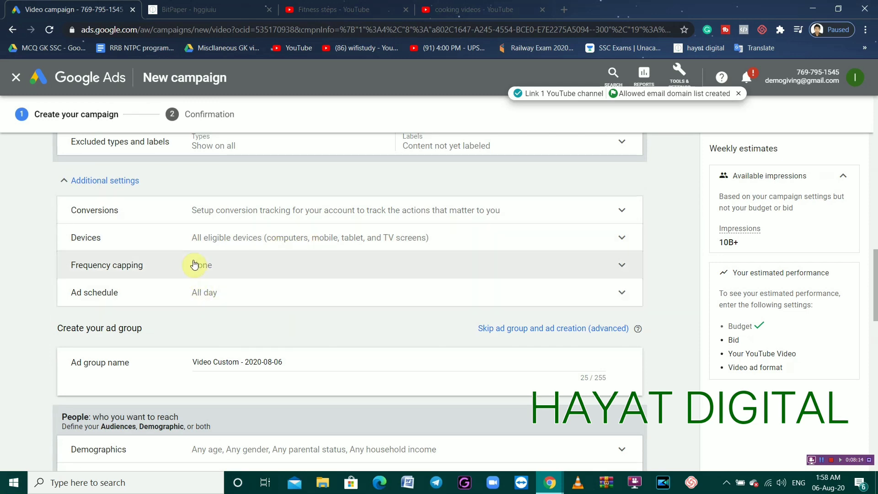
{"action": "scroll", "coordinate": [229, 297], "scroll_direction": "down", "scroll_amount": 2}
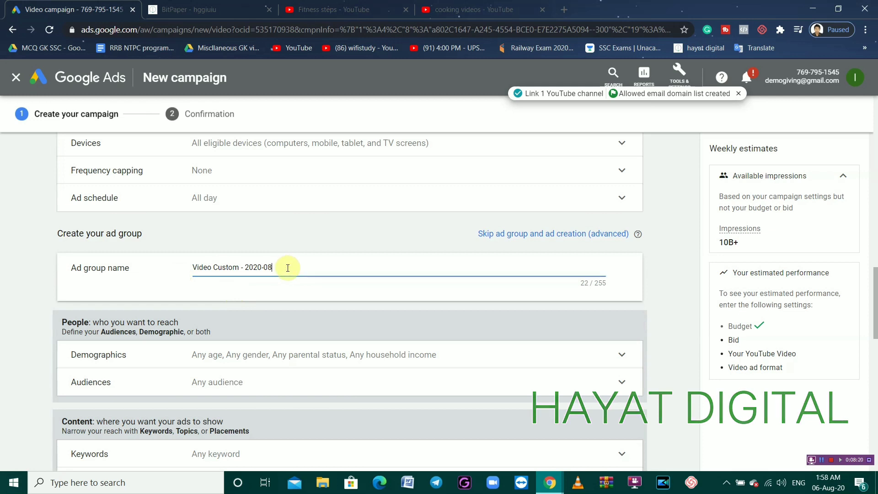
{"action": "type", "text": "dicv"}
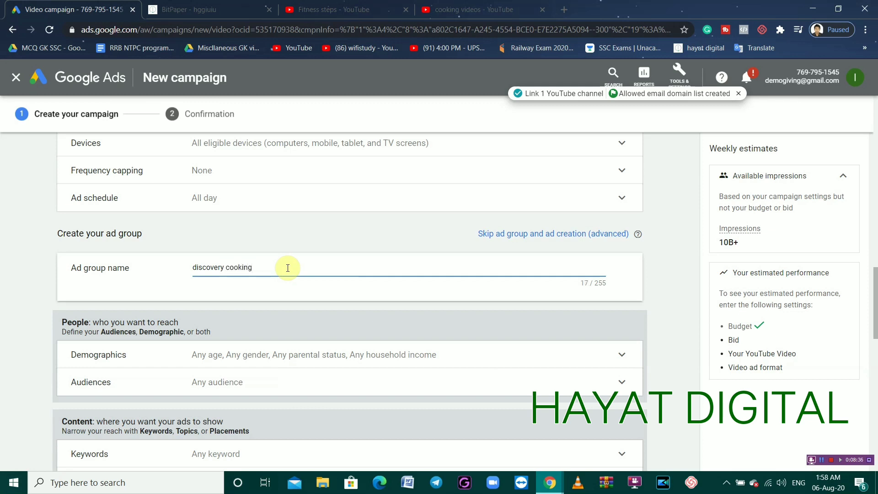
- Browse the ad group's audiences by interests and habits, and target the Cooking Enthusiasts affinity audience under Food & Dining
{"action": "scroll", "coordinate": [281, 284], "scroll_direction": "down", "scroll_amount": 1}
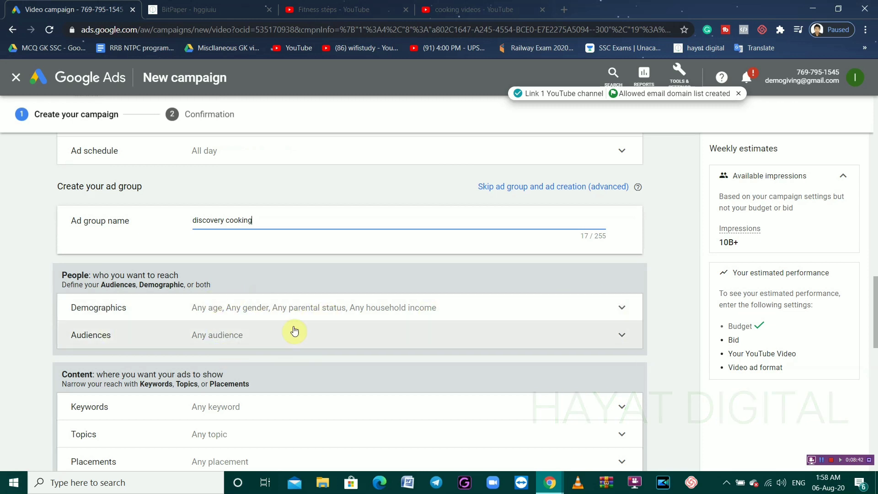
{"action": "scroll", "coordinate": [453, 327], "scroll_direction": "down", "scroll_amount": 1}
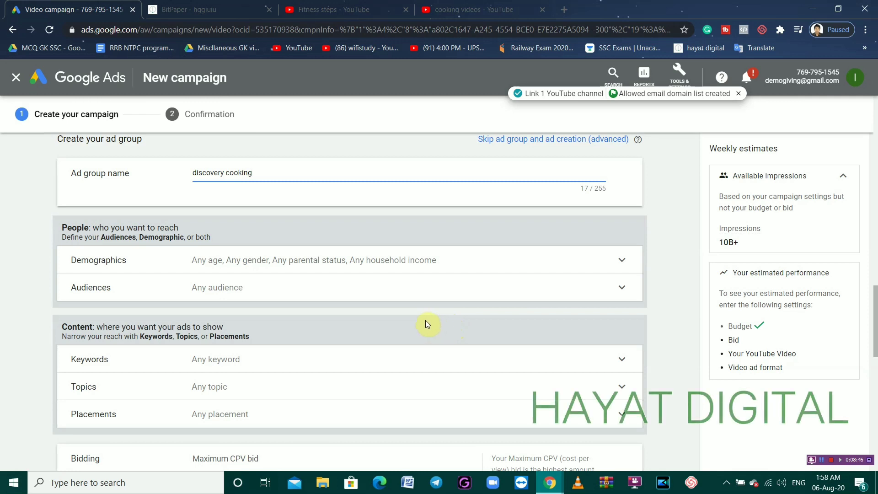
{"action": "left_click", "coordinate": [624, 286]}
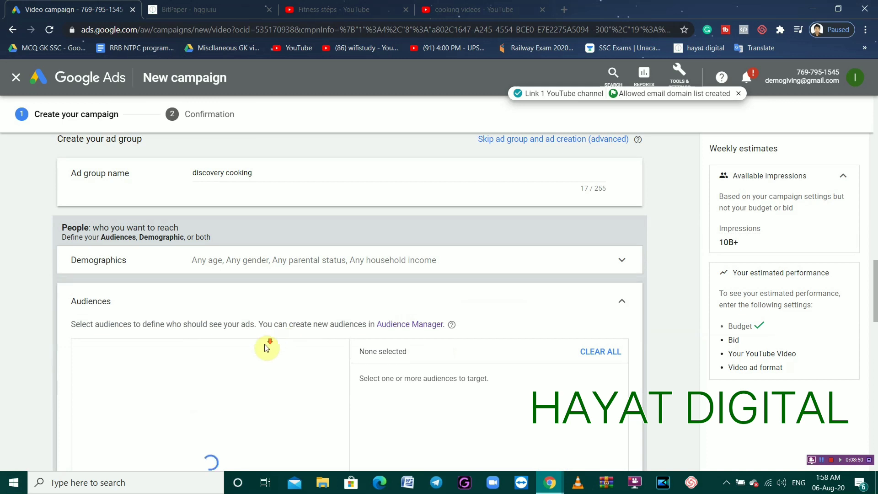
{"action": "scroll", "coordinate": [265, 345], "scroll_direction": "down", "scroll_amount": 1}
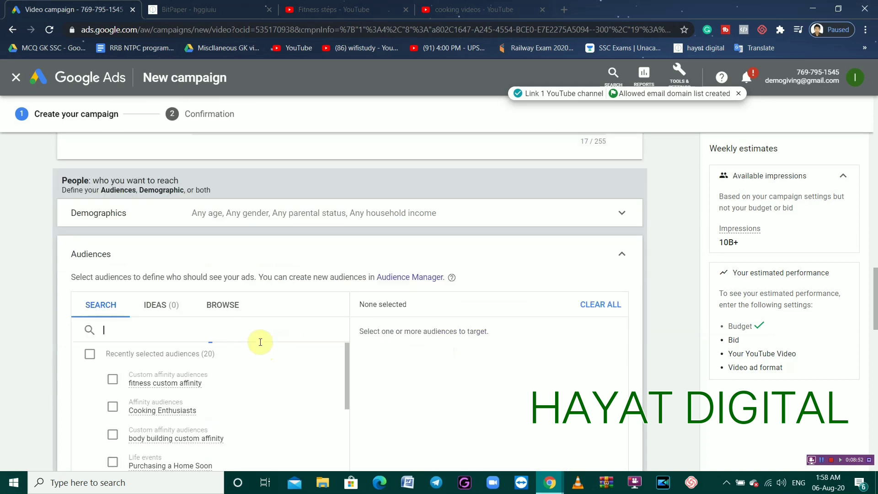
{"action": "left_click", "coordinate": [219, 307]}
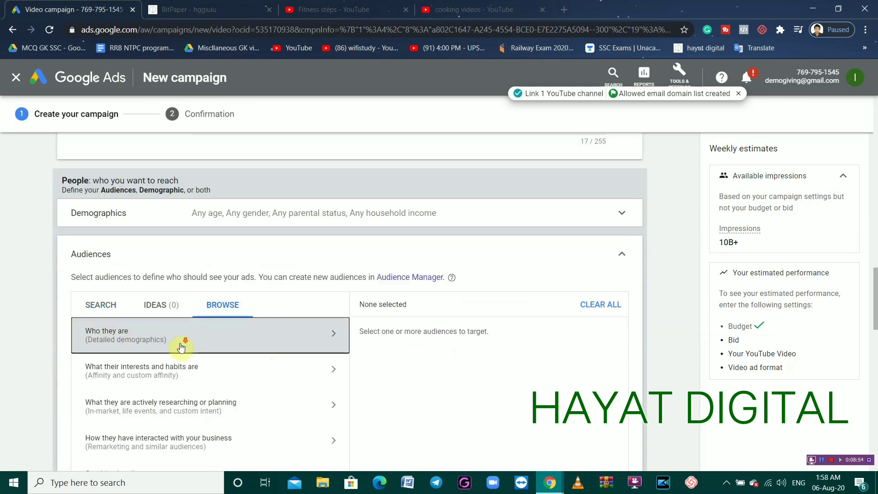
{"action": "scroll", "coordinate": [215, 329], "scroll_direction": "down", "scroll_amount": 2}
{"action": "left_click", "coordinate": [191, 275]}
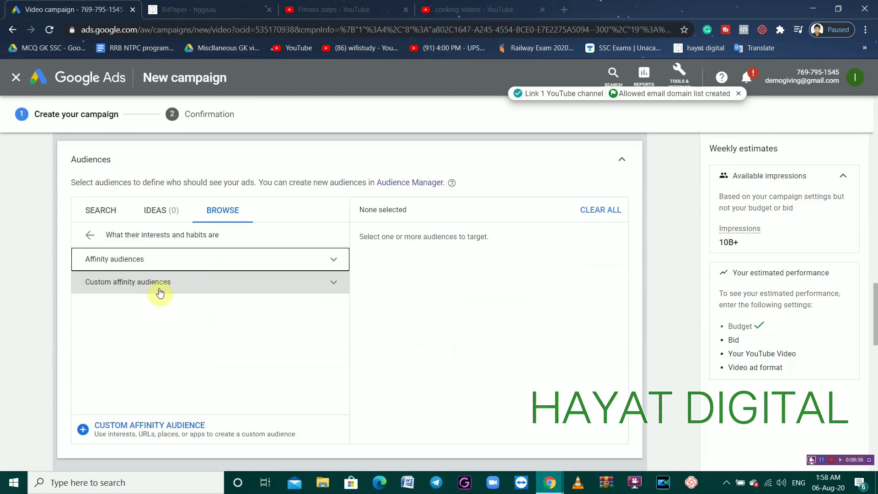
{"action": "left_click", "coordinate": [215, 283]}
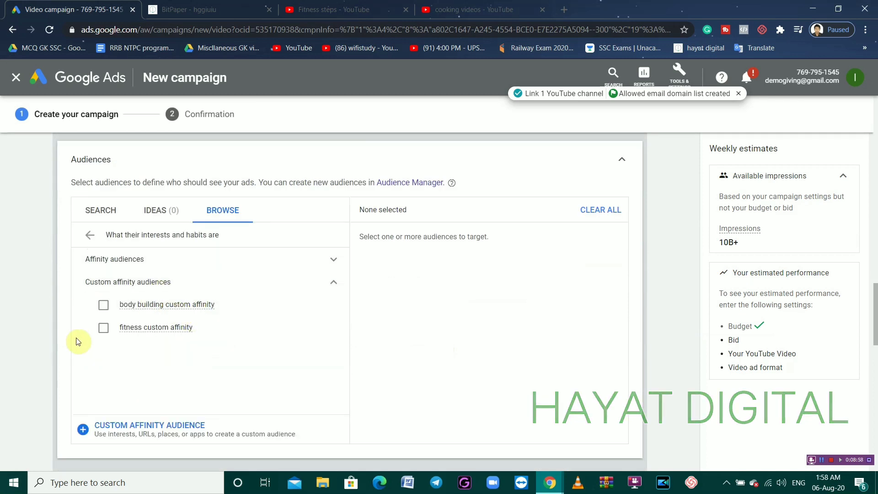
{"action": "left_click", "coordinate": [119, 260]}
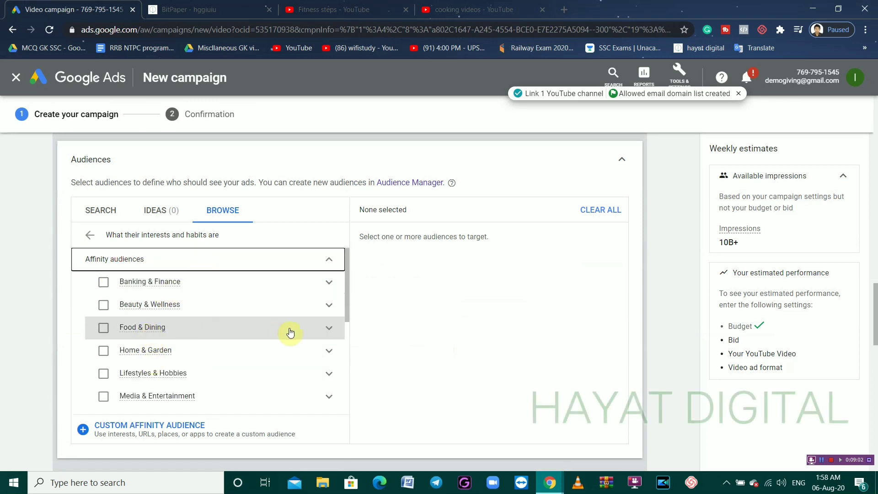
{"action": "left_click", "coordinate": [330, 328]}
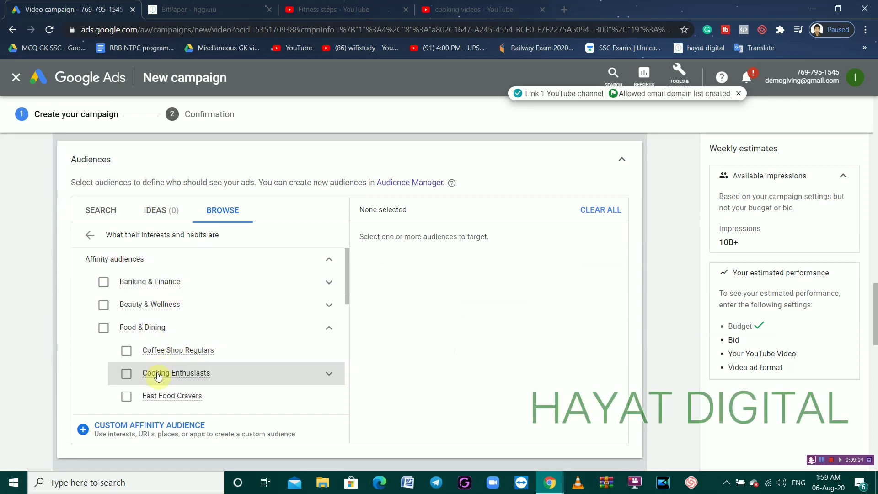
{"action": "left_click", "coordinate": [130, 375]}
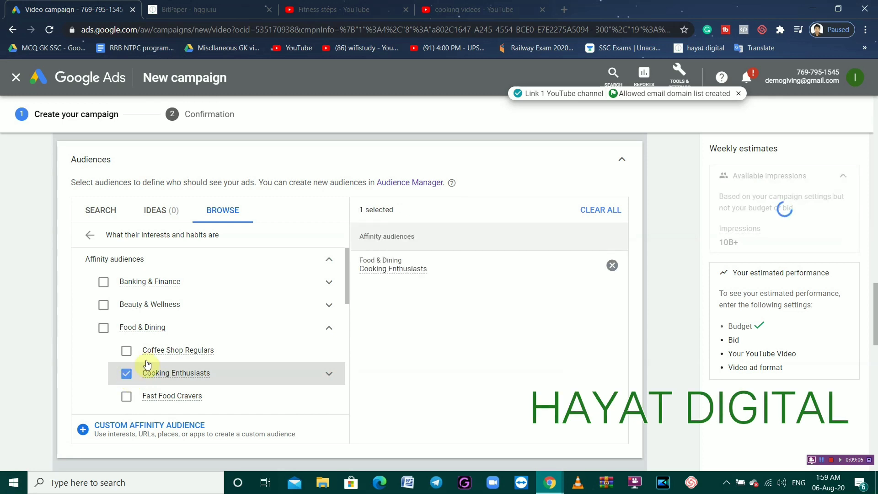
- Review the ad group's keyword, topic and placement targeting and its maximum CPV bid setting
{"action": "scroll", "coordinate": [341, 290], "scroll_direction": "down", "scroll_amount": 1}
{"action": "scroll", "coordinate": [500, 274], "scroll_direction": "down", "scroll_amount": 2}
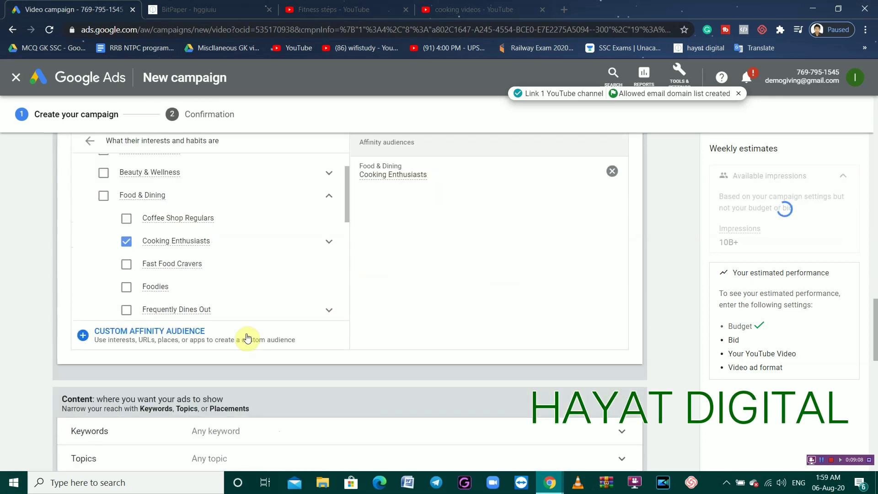
{"action": "scroll", "coordinate": [247, 338], "scroll_direction": "down", "scroll_amount": 2}
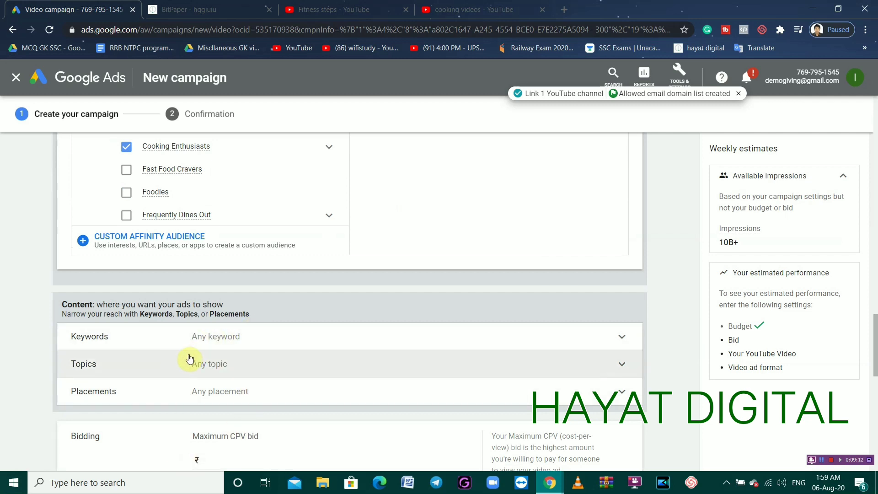
{"action": "scroll", "coordinate": [189, 362], "scroll_direction": "down", "scroll_amount": 2}
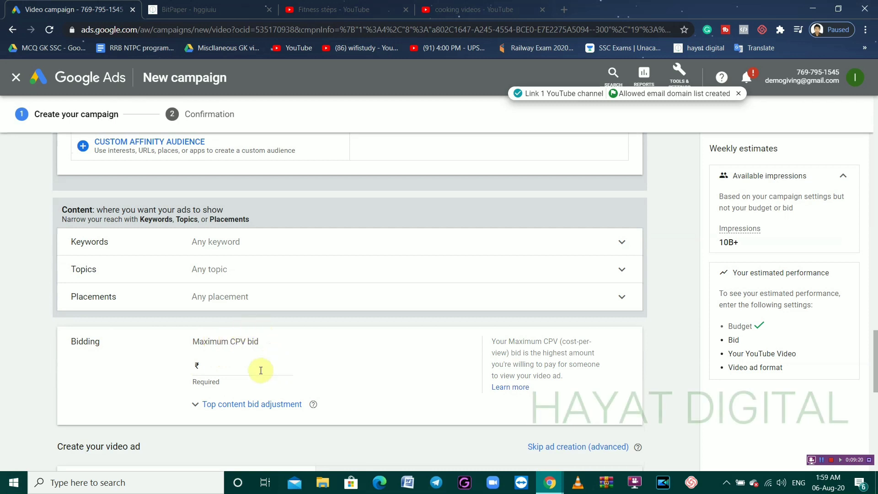
{"action": "scroll", "coordinate": [269, 369], "scroll_direction": "down", "scroll_amount": 1}
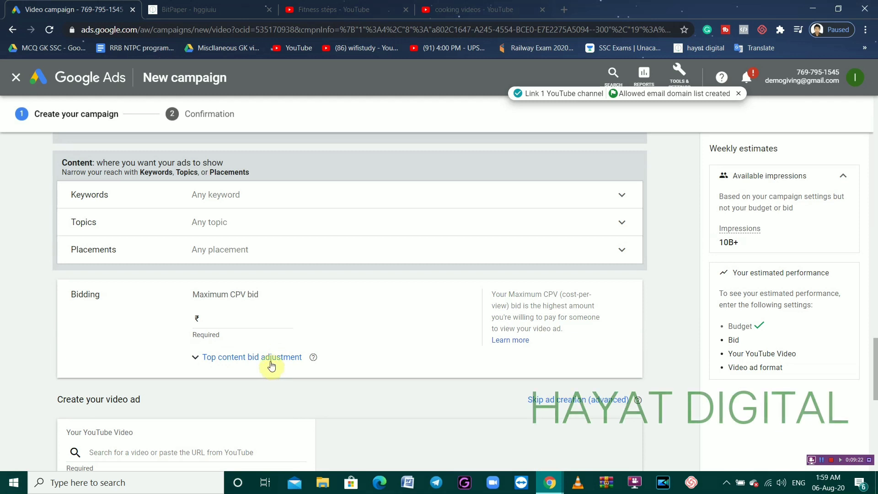
{"action": "scroll", "coordinate": [271, 365], "scroll_direction": "down", "scroll_amount": 1}
{"action": "scroll", "coordinate": [267, 266], "scroll_direction": "down", "scroll_amount": 1}
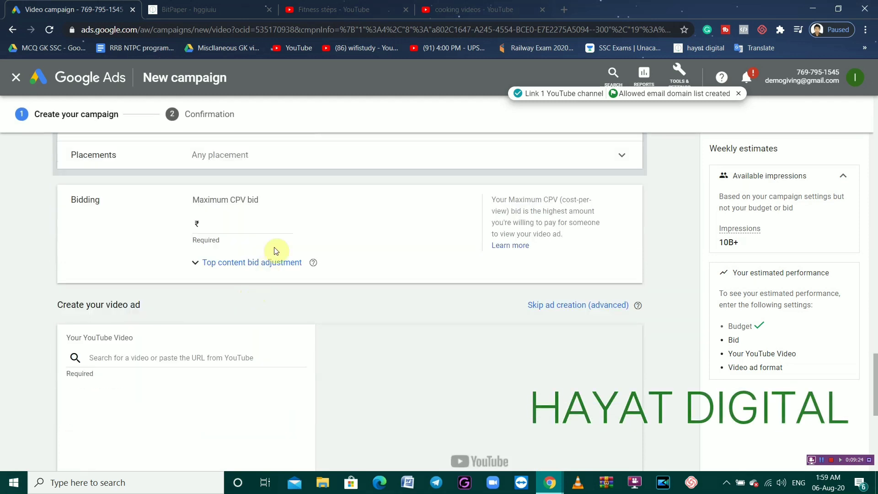
- Switch to the BitPaper whiteboard and handwrite the heading "Low to high" with a downward arrow beneath it
{"action": "left_click", "coordinate": [182, 8]}
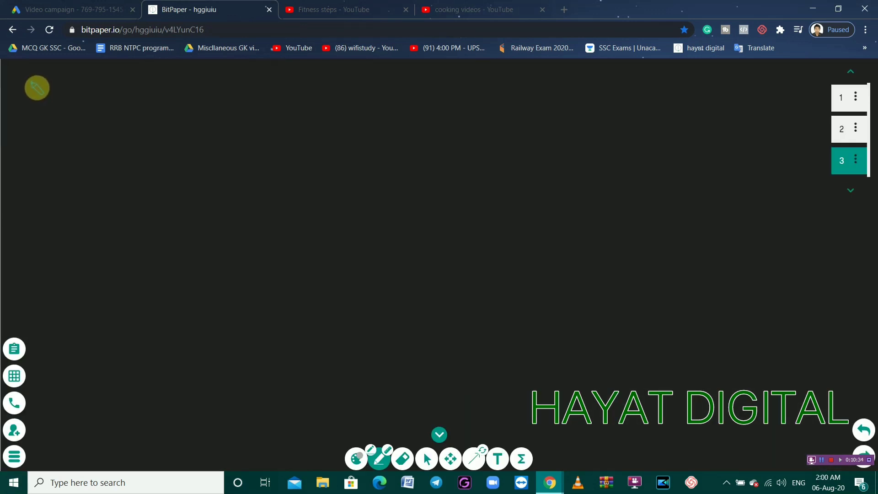
{"action": "mouse_move", "coordinate": [48, 96]}
{"action": "left_mouse_down"}
{"action": "mouse_move", "coordinate": [65, 120]}
{"action": "mouse_move", "coordinate": [98, 109]}
{"action": "mouse_move", "coordinate": [97, 97]}
{"action": "left_mouse_up"}
{"action": "mouse_move", "coordinate": [147, 114]}
{"action": "left_mouse_down"}
{"action": "mouse_move", "coordinate": [222, 92]}
{"action": "mouse_move", "coordinate": [237, 119]}
{"action": "mouse_move", "coordinate": [288, 93]}
{"action": "mouse_move", "coordinate": [297, 106]}
{"action": "left_mouse_up"}
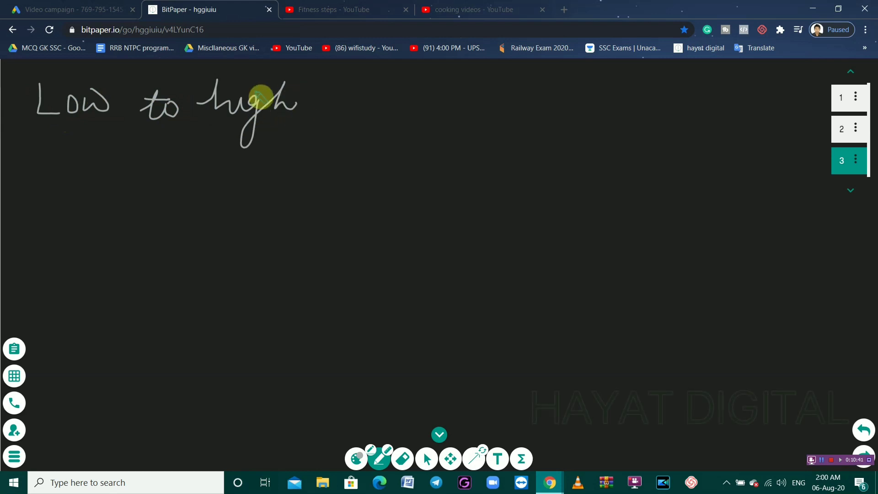
{"action": "left_click", "coordinate": [236, 84]}
{"action": "left_click_drag", "start_coordinate": [160, 120], "coordinate": [163, 150]}
{"action": "left_click_drag", "start_coordinate": [146, 134], "coordinate": [173, 140]}
- Handwrite a first row under the heading with "30 p", a vertical divider, and a note about running the campaign for "1 day"
{"action": "mouse_move", "coordinate": [62, 187]}
{"action": "left_mouse_down"}
{"action": "mouse_move", "coordinate": [41, 194]}
{"action": "mouse_move", "coordinate": [69, 179]}
{"action": "mouse_move", "coordinate": [93, 210]}
{"action": "mouse_move", "coordinate": [92, 198]}
{"action": "left_mouse_up"}
{"action": "left_click_drag", "start_coordinate": [144, 158], "coordinate": [137, 338]}
{"action": "mouse_move", "coordinate": [204, 169]}
{"action": "left_mouse_down"}
{"action": "mouse_move", "coordinate": [204, 190]}
{"action": "mouse_move", "coordinate": [253, 202]}
{"action": "mouse_move", "coordinate": [273, 186]}
{"action": "mouse_move", "coordinate": [278, 219]}
{"action": "mouse_move", "coordinate": [295, 198]}
{"action": "left_mouse_up"}
{"action": "mouse_move", "coordinate": [344, 173]}
{"action": "left_mouse_down"}
{"action": "mouse_move", "coordinate": [353, 198]}
{"action": "mouse_move", "coordinate": [396, 182]}
{"action": "mouse_move", "coordinate": [395, 198]}
{"action": "mouse_move", "coordinate": [435, 198]}
{"action": "mouse_move", "coordinate": [408, 224]}
{"action": "left_mouse_up"}
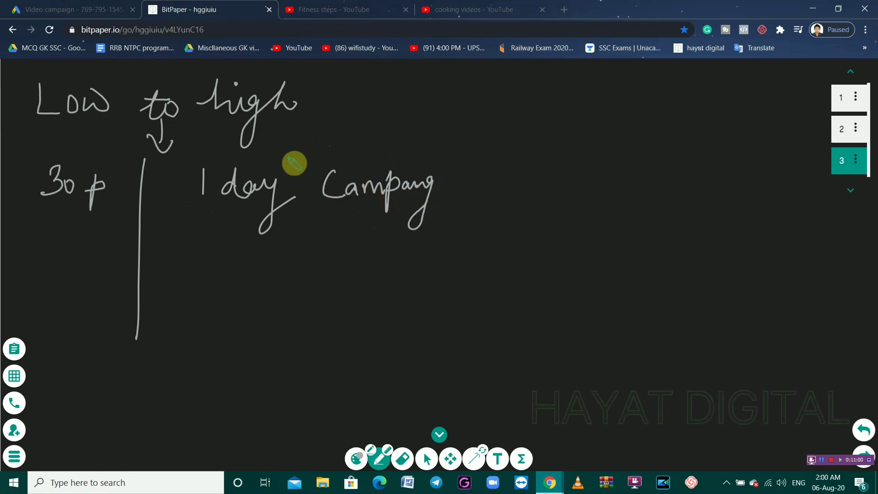
{"action": "left_click", "coordinate": [352, 207]}
{"action": "mouse_move", "coordinate": [355, 224]}
{"action": "left_mouse_down"}
{"action": "mouse_move", "coordinate": [372, 212]}
{"action": "mouse_move", "coordinate": [389, 225]}
{"action": "left_mouse_up"}
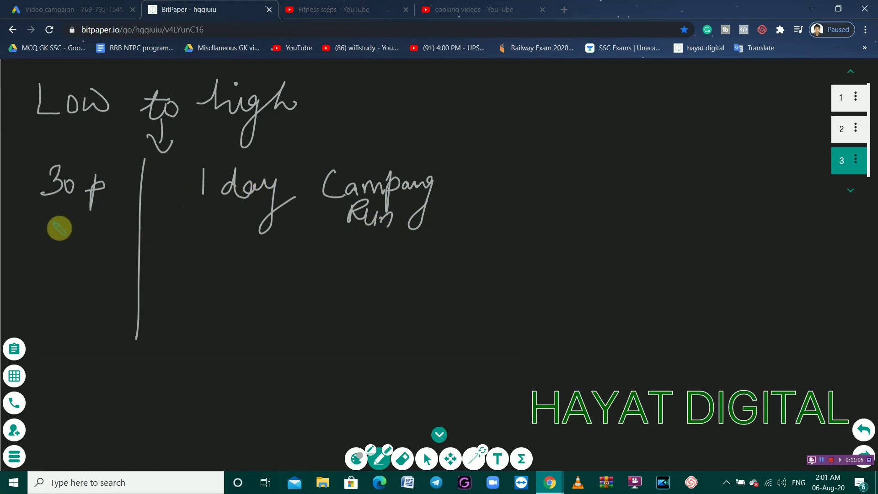
- Rule off the first row, add a "35p" row marked "1 day", and write "40p" with downward arrows below another line
{"action": "mouse_move", "coordinate": [16, 235]}
{"action": "left_mouse_down"}
{"action": "mouse_move", "coordinate": [355, 273]}
{"action": "mouse_move", "coordinate": [427, 268]}
{"action": "left_mouse_up"}
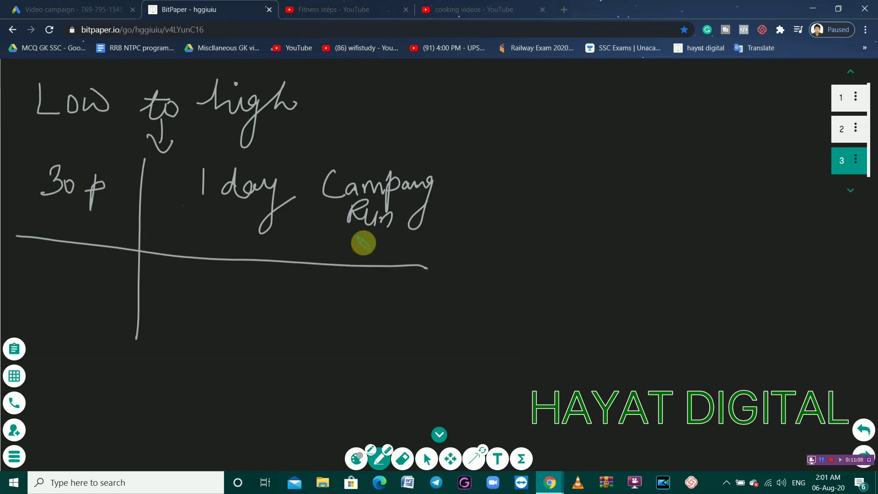
{"action": "mouse_move", "coordinate": [36, 257]}
{"action": "left_mouse_down"}
{"action": "mouse_move", "coordinate": [59, 280]}
{"action": "mouse_move", "coordinate": [94, 263]}
{"action": "mouse_move", "coordinate": [103, 276]}
{"action": "left_mouse_up"}
{"action": "mouse_move", "coordinate": [202, 270]}
{"action": "left_mouse_down"}
{"action": "mouse_move", "coordinate": [199, 305]}
{"action": "mouse_move", "coordinate": [269, 298]}
{"action": "mouse_move", "coordinate": [281, 308]}
{"action": "left_mouse_up"}
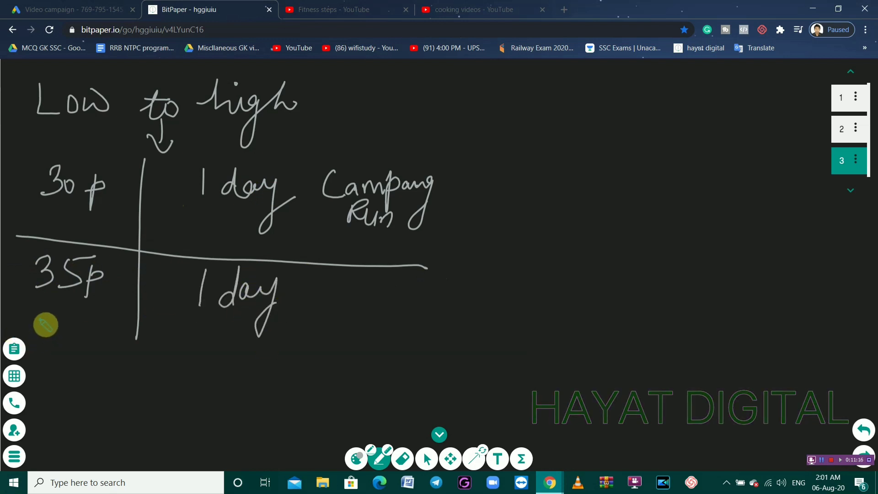
{"action": "mouse_move", "coordinate": [27, 315]}
{"action": "left_mouse_down"}
{"action": "mouse_move", "coordinate": [327, 359]}
{"action": "mouse_move", "coordinate": [549, 375]}
{"action": "left_mouse_up"}
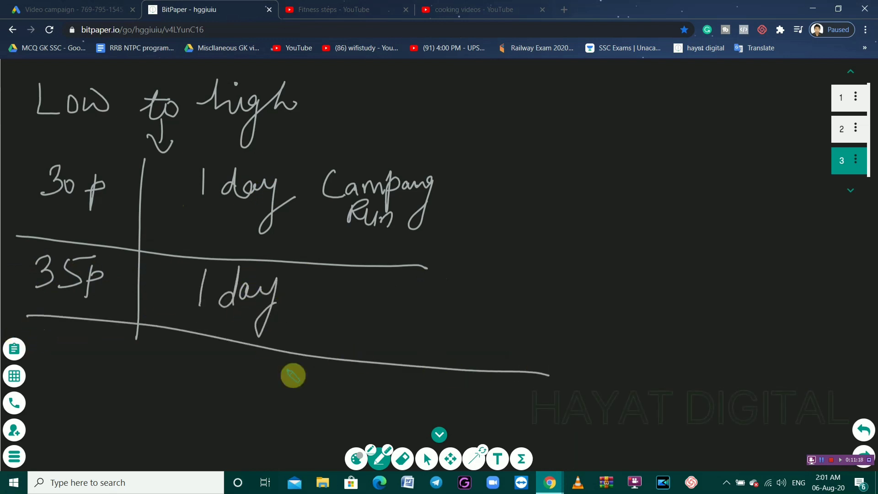
{"action": "mouse_move", "coordinate": [75, 340]}
{"action": "left_mouse_down"}
{"action": "mouse_move", "coordinate": [78, 386]}
{"action": "mouse_move", "coordinate": [108, 362]}
{"action": "mouse_move", "coordinate": [160, 356]}
{"action": "mouse_move", "coordinate": [143, 383]}
{"action": "mouse_move", "coordinate": [165, 388]}
{"action": "left_mouse_up"}
{"action": "mouse_move", "coordinate": [80, 395]}
{"action": "left_mouse_down"}
{"action": "mouse_move", "coordinate": [112, 406]}
{"action": "mouse_move", "coordinate": [67, 414]}
{"action": "left_mouse_up"}
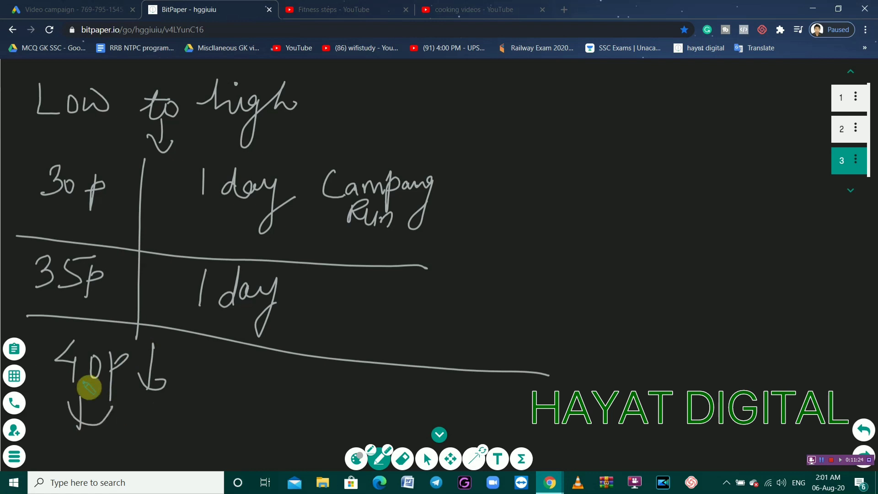
- Draw a tall vertical divider beside the low-to-high notes and handwrite the heading "High to low" on its other side
{"action": "mouse_move", "coordinate": [429, 64]}
{"action": "left_mouse_down"}
{"action": "mouse_move", "coordinate": [452, 186]}
{"action": "mouse_move", "coordinate": [454, 309]}
{"action": "left_mouse_up"}
{"action": "left_click_drag", "start_coordinate": [463, 352], "coordinate": [463, 391]}
{"action": "mouse_move", "coordinate": [489, 83]}
{"action": "left_mouse_down"}
{"action": "mouse_move", "coordinate": [490, 125]}
{"action": "mouse_move", "coordinate": [514, 104]}
{"action": "mouse_move", "coordinate": [539, 111]}
{"action": "mouse_move", "coordinate": [539, 141]}
{"action": "left_mouse_up"}
{"action": "left_click_drag", "start_coordinate": [555, 74], "coordinate": [582, 108]}
{"action": "mouse_move", "coordinate": [618, 85]}
{"action": "left_mouse_down"}
{"action": "mouse_move", "coordinate": [636, 112]}
{"action": "mouse_move", "coordinate": [627, 108]}
{"action": "mouse_move", "coordinate": [643, 103]}
{"action": "left_mouse_up"}
{"action": "mouse_move", "coordinate": [691, 87]}
{"action": "left_mouse_down"}
{"action": "mouse_move", "coordinate": [708, 117]}
{"action": "mouse_move", "coordinate": [735, 109]}
{"action": "mouse_move", "coordinate": [750, 87]}
{"action": "left_mouse_up"}
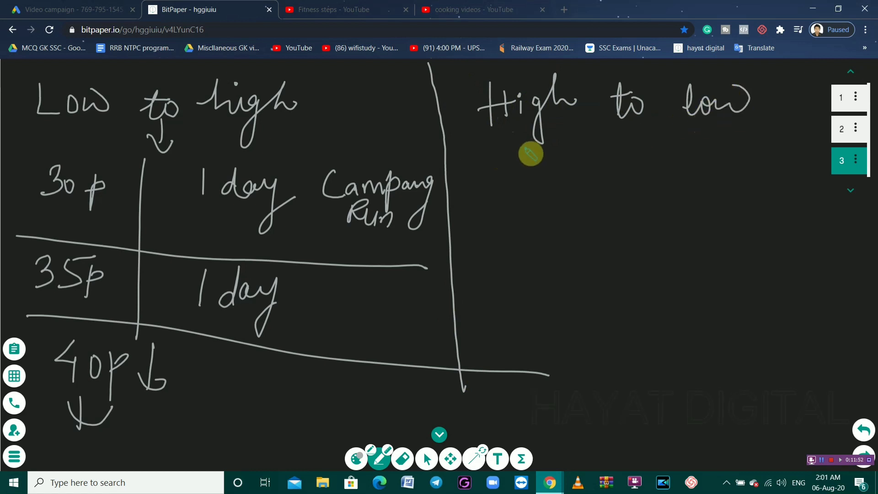
- Under "High to low", write "90p" with an arrow down to "80p", and link "80p" to a ticked "View"
{"action": "mouse_move", "coordinate": [509, 146]}
{"action": "left_mouse_down"}
{"action": "mouse_move", "coordinate": [519, 161]}
{"action": "mouse_move", "coordinate": [515, 186]}
{"action": "mouse_move", "coordinate": [535, 171]}
{"action": "mouse_move", "coordinate": [554, 186]}
{"action": "left_mouse_up"}
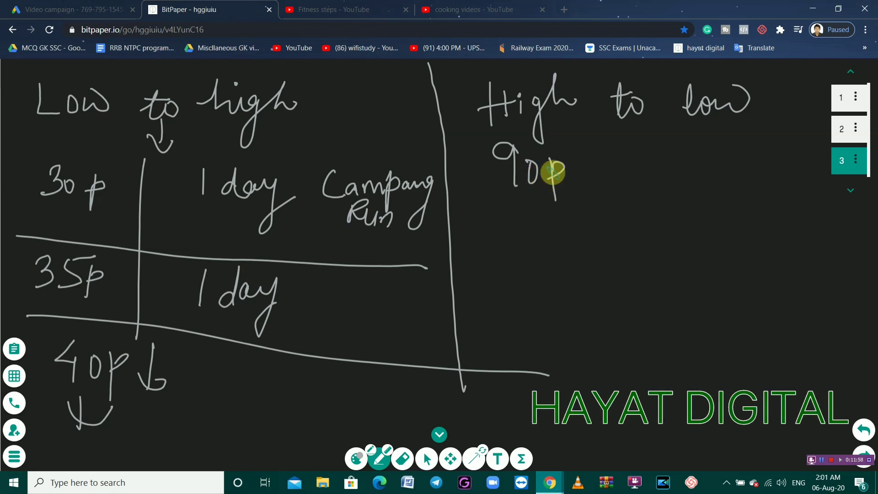
{"action": "left_click_drag", "start_coordinate": [531, 202], "coordinate": [549, 201]}
{"action": "mouse_move", "coordinate": [532, 231]}
{"action": "left_mouse_down"}
{"action": "mouse_move", "coordinate": [534, 242]}
{"action": "mouse_move", "coordinate": [525, 245]}
{"action": "mouse_move", "coordinate": [536, 231]}
{"action": "mouse_move", "coordinate": [552, 251]}
{"action": "mouse_move", "coordinate": [589, 213]}
{"action": "mouse_move", "coordinate": [569, 270]}
{"action": "mouse_move", "coordinate": [573, 256]}
{"action": "left_mouse_up"}
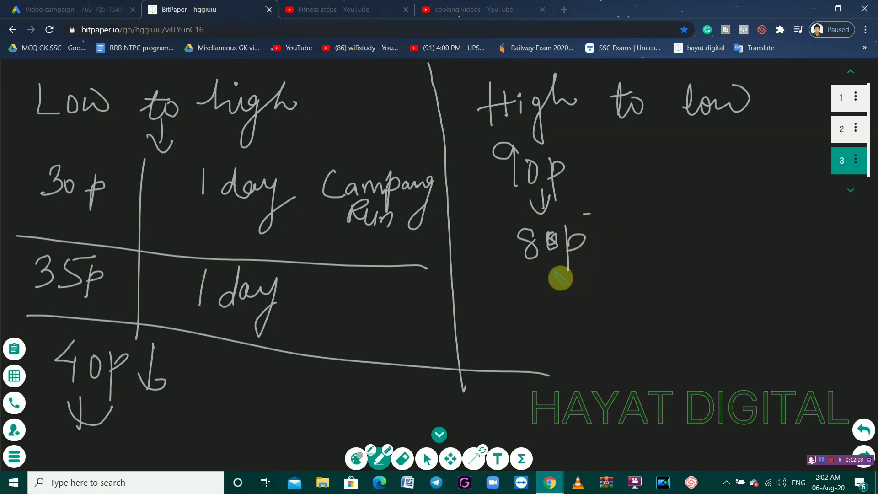
{"action": "left_click", "coordinate": [551, 267]}
{"action": "left_click_drag", "start_coordinate": [613, 230], "coordinate": [613, 247]}
{"action": "mouse_move", "coordinate": [642, 218]}
{"action": "left_mouse_down"}
{"action": "mouse_move", "coordinate": [650, 242]}
{"action": "mouse_move", "coordinate": [703, 239]}
{"action": "mouse_move", "coordinate": [695, 239]}
{"action": "mouse_move", "coordinate": [727, 191]}
{"action": "left_mouse_up"}
- Continue the high-to-low sequence with an arrow down to "70p", and link it by an arrow to a second "View"
{"action": "mouse_move", "coordinate": [550, 263]}
{"action": "left_mouse_down"}
{"action": "mouse_move", "coordinate": [547, 286]}
{"action": "mouse_move", "coordinate": [554, 274]}
{"action": "left_mouse_up"}
{"action": "mouse_move", "coordinate": [515, 316]}
{"action": "left_mouse_down"}
{"action": "mouse_move", "coordinate": [530, 336]}
{"action": "mouse_move", "coordinate": [565, 325]}
{"action": "left_mouse_up"}
{"action": "mouse_move", "coordinate": [577, 310]}
{"action": "left_mouse_down"}
{"action": "mouse_move", "coordinate": [578, 325]}
{"action": "mouse_move", "coordinate": [568, 327]}
{"action": "mouse_move", "coordinate": [624, 307]}
{"action": "left_mouse_up"}
{"action": "left_click_drag", "start_coordinate": [610, 299], "coordinate": [623, 314]}
{"action": "left_click_drag", "start_coordinate": [667, 279], "coordinate": [685, 283]}
{"action": "left_click_drag", "start_coordinate": [688, 297], "coordinate": [708, 294]}
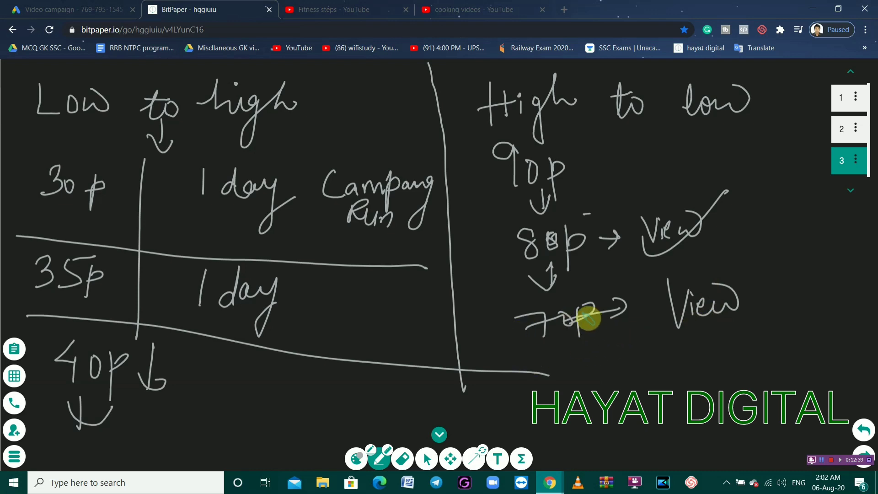
- Switch back to the Google Ads campaign and set the maximum CPV bid to ₹0.30
{"action": "left_click", "coordinate": [89, 10]}
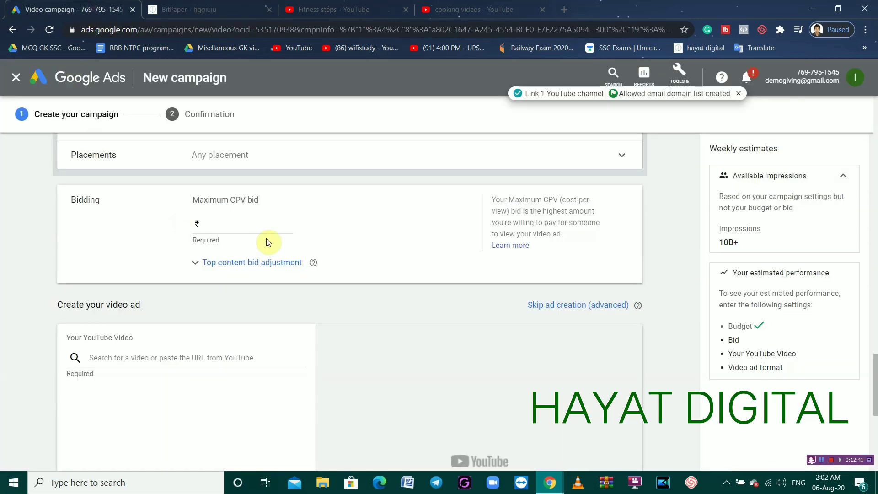
{"action": "left_click", "coordinate": [239, 225]}
{"action": "type", "text": "0.30"}
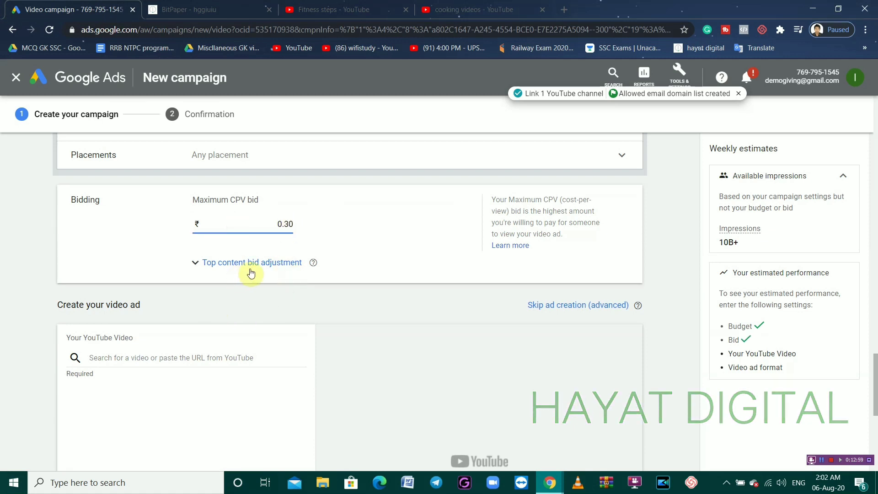
- Switch to the Fitness steps YouTube channel and copy the link address of the uploaded "how to lose stomach fat in 30 days" video
{"action": "scroll", "coordinate": [240, 332], "scroll_direction": "down", "scroll_amount": 1}
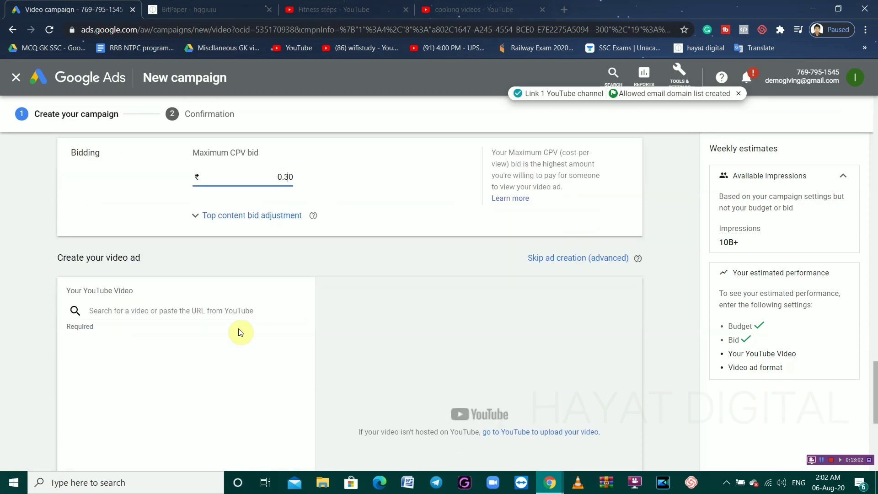
{"action": "left_click", "coordinate": [171, 309]}
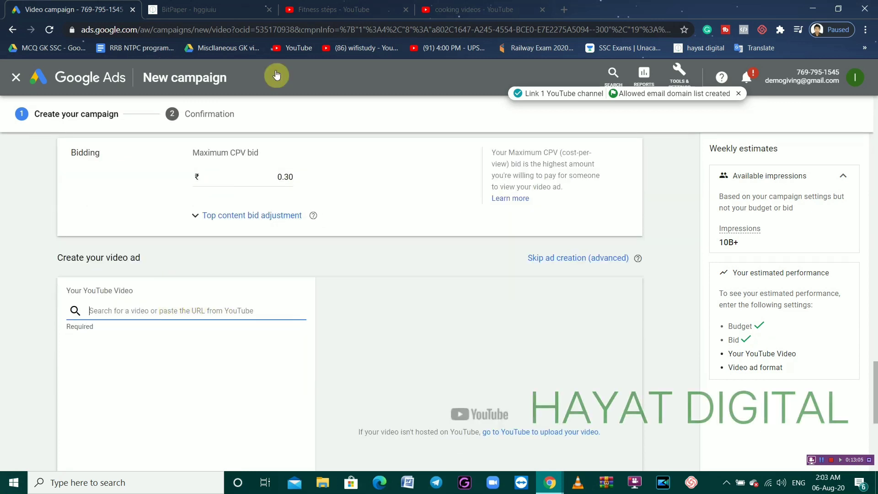
{"action": "left_click", "coordinate": [349, 6]}
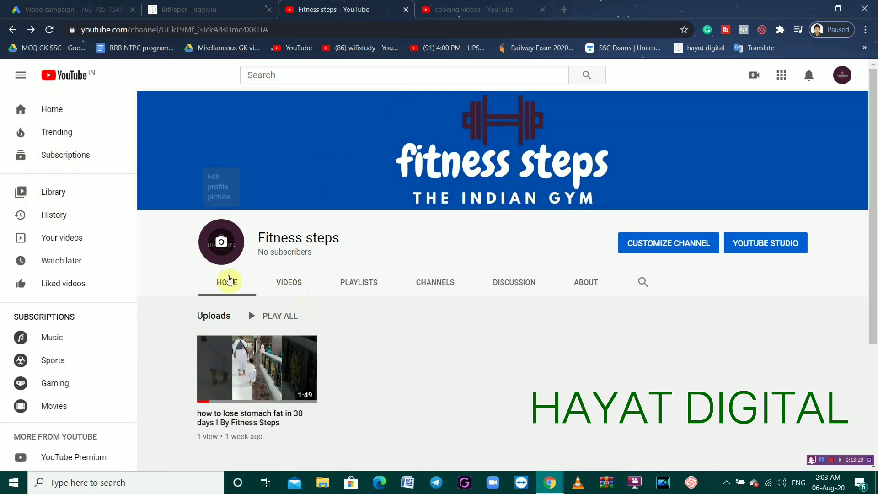
{"action": "left_click", "coordinate": [279, 283]}
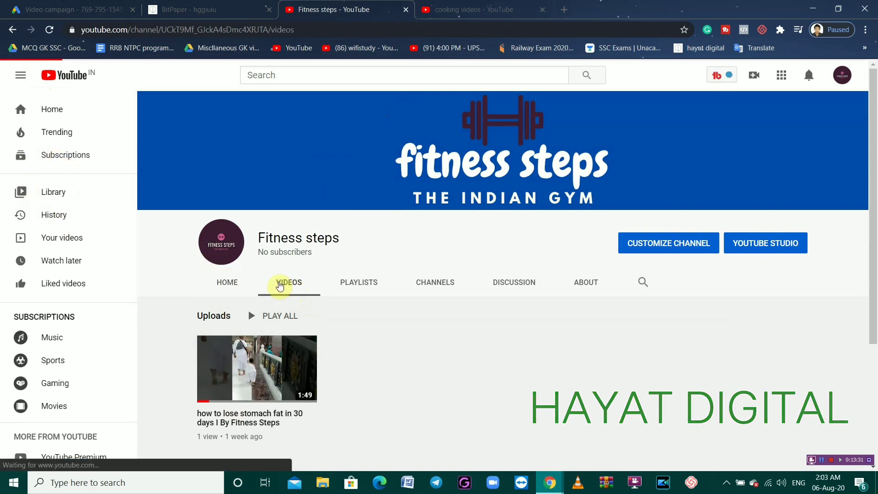
{"action": "scroll", "coordinate": [293, 313], "scroll_direction": "down", "scroll_amount": 3}
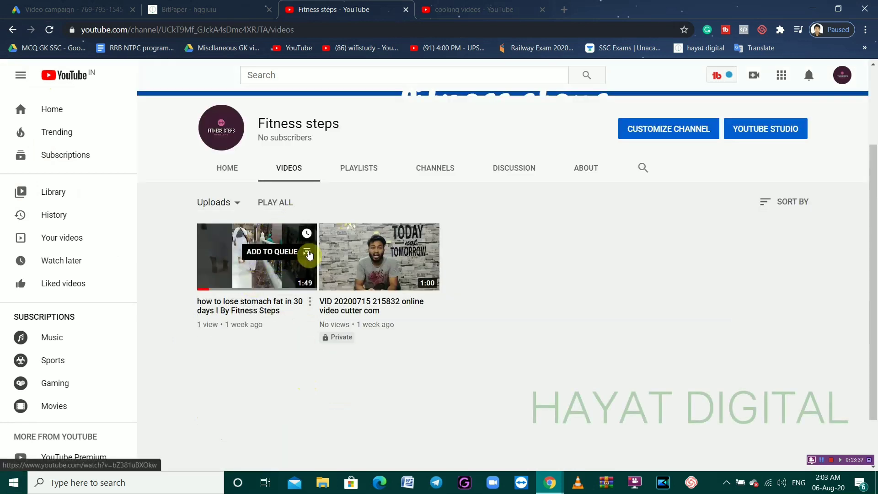
{"action": "right_click", "coordinate": [308, 255]}
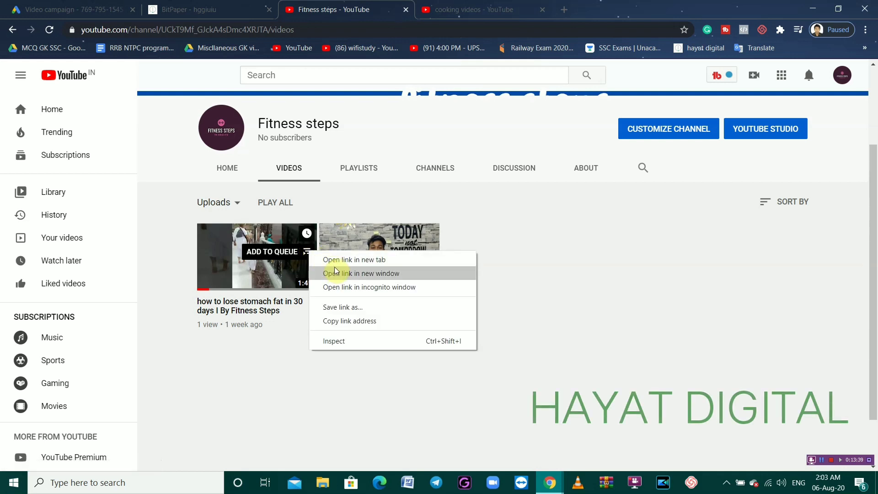
{"action": "left_click", "coordinate": [346, 322]}
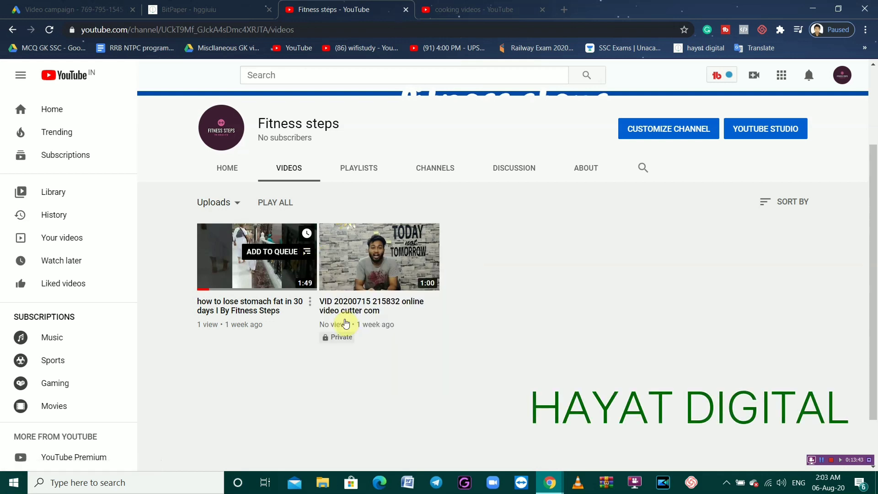
- Return to the Google Ads campaign and paste the copied link as the ad's YouTube video
{"action": "left_click", "coordinate": [76, 11]}
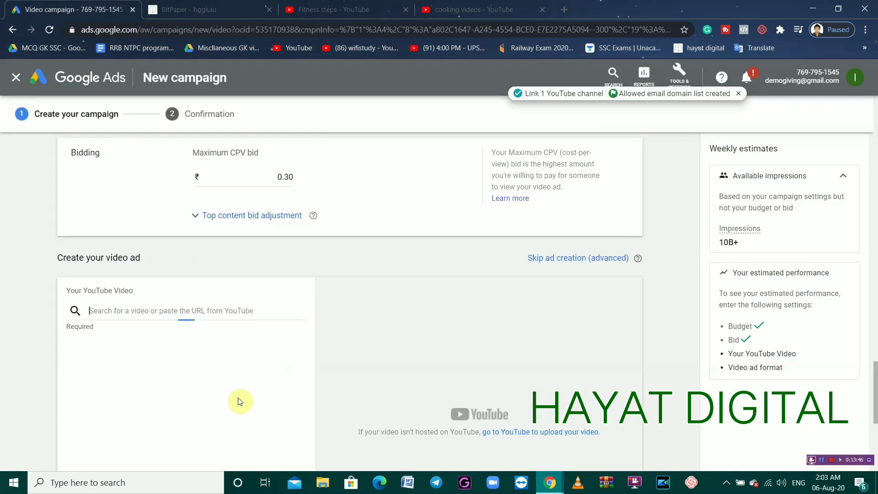
{"action": "right_click", "coordinate": [118, 314]}
{"action": "left_click", "coordinate": [166, 223]}
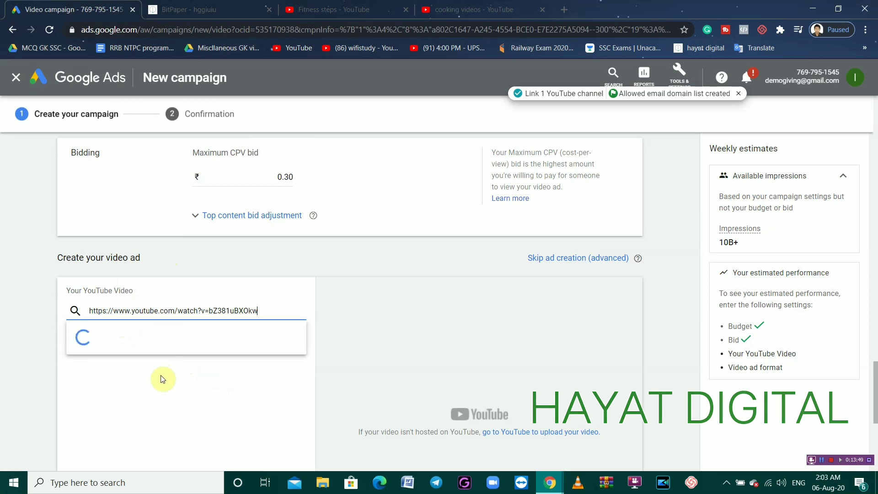
- Set the video ad format to Video discovery ad and choose the third thumbnail
{"action": "scroll", "coordinate": [161, 379], "scroll_direction": "down", "scroll_amount": 1}
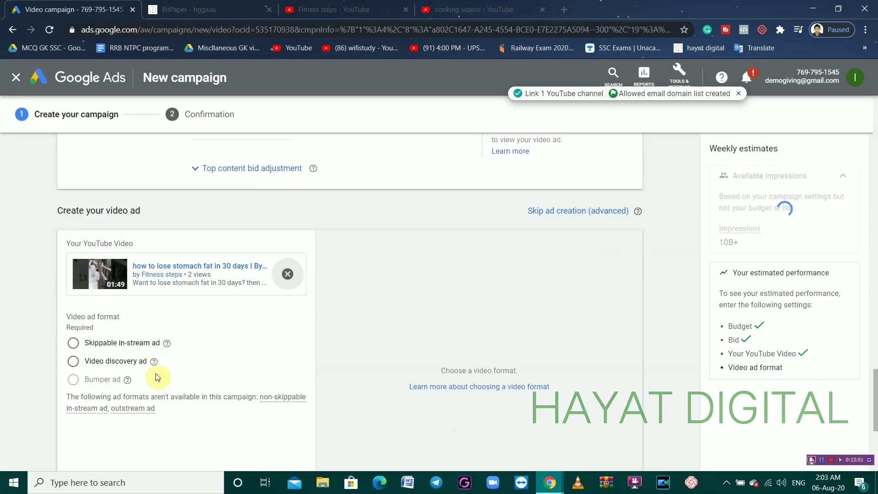
{"action": "left_click", "coordinate": [72, 362]}
{"action": "scroll", "coordinate": [156, 357], "scroll_direction": "down", "scroll_amount": 2}
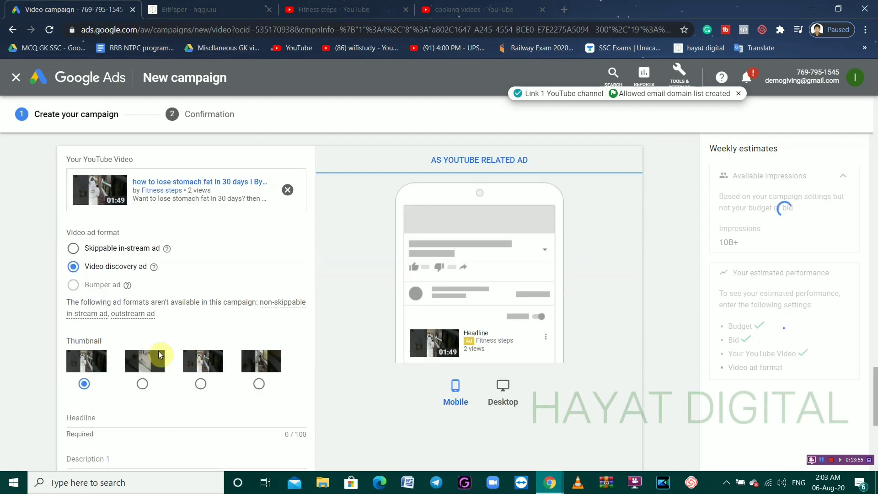
{"action": "left_click", "coordinate": [200, 383]}
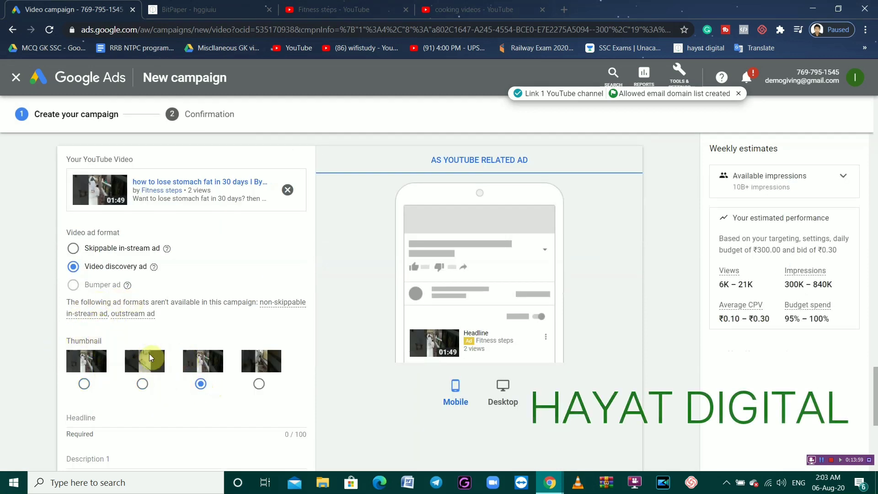
- Enter "watch this to learn cooking pulaw" as the ad headline
{"action": "scroll", "coordinate": [148, 357], "scroll_direction": "down", "scroll_amount": 1}
{"action": "left_click", "coordinate": [71, 371]}
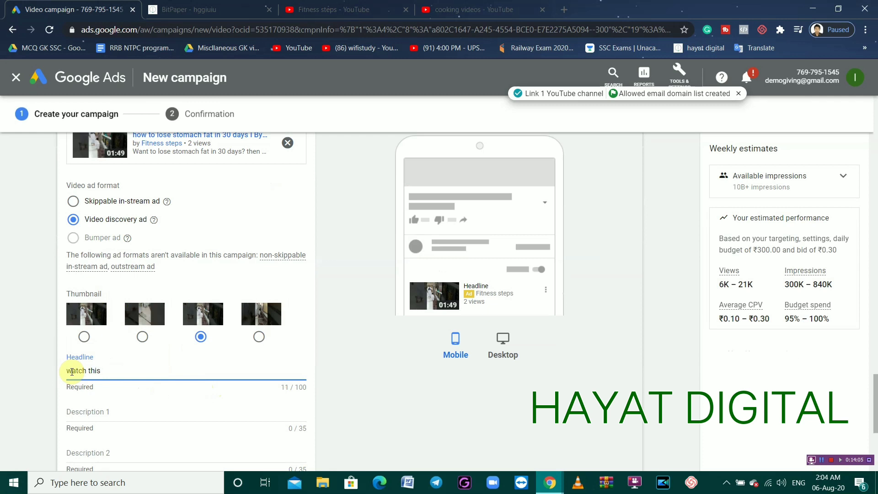
{"action": "type", "text": "rn"}
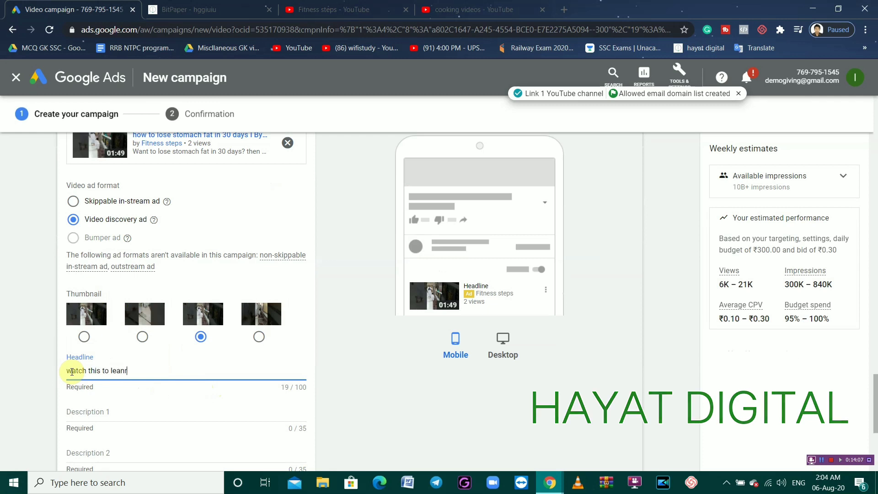
{"action": "key", "text": "BackSpace"}
{"action": "key", "text": "BackSpace"}
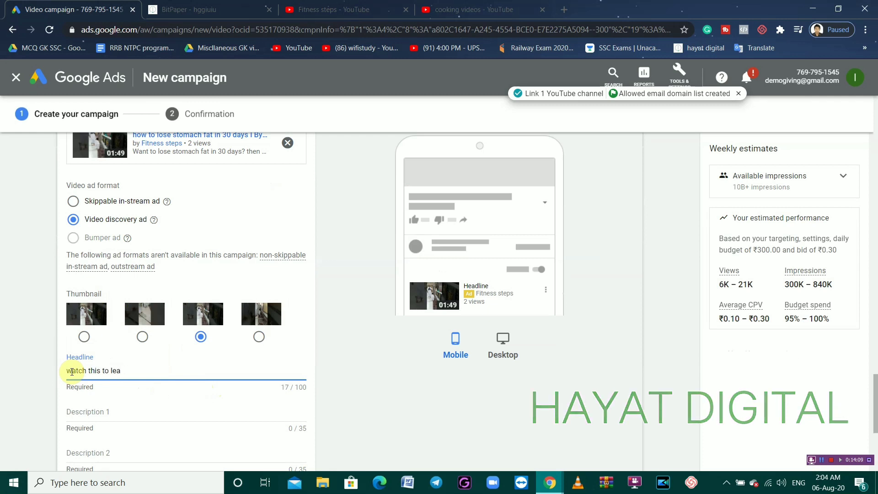
{"action": "type", "text": "cooking"}
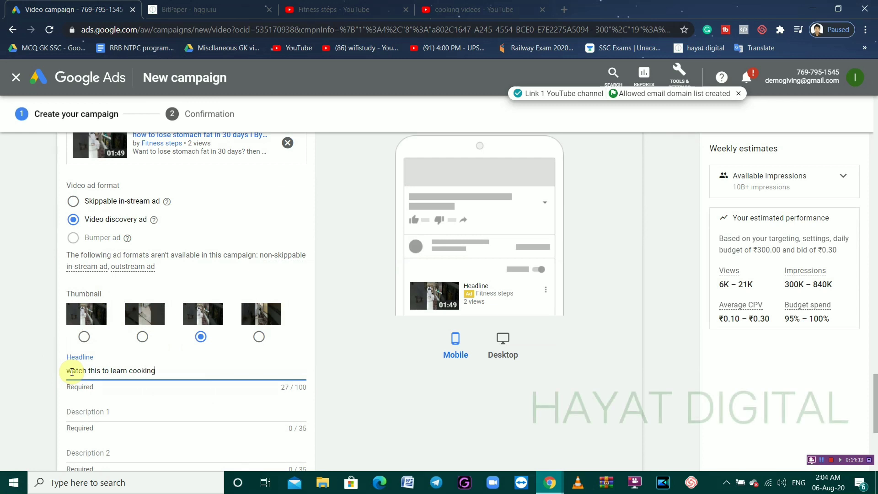
{"action": "type", "text": " rec"}
{"action": "key", "text": "BackSpace"}
{"action": "key", "text": "BackSpace"}
{"action": "key", "text": "BackSpace"}
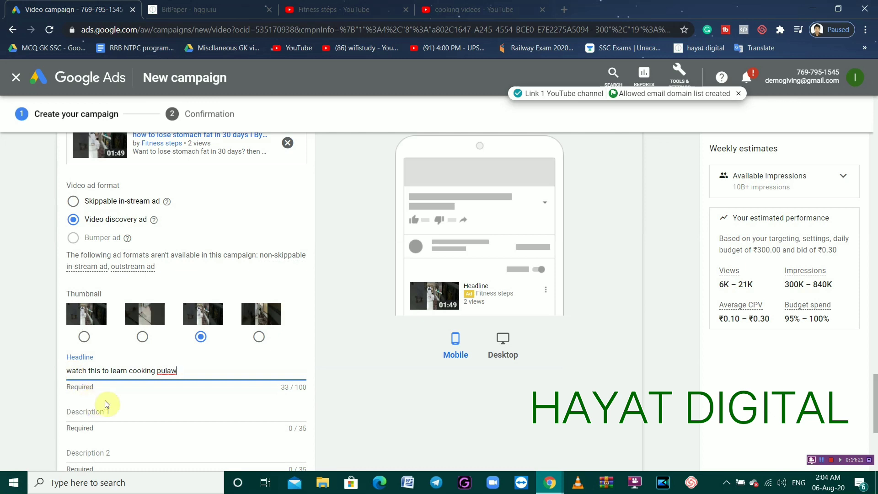
- Fill in Description 1 with "watch this now" and Description 2 with "watch till the end"
{"action": "left_click", "coordinate": [101, 414]}
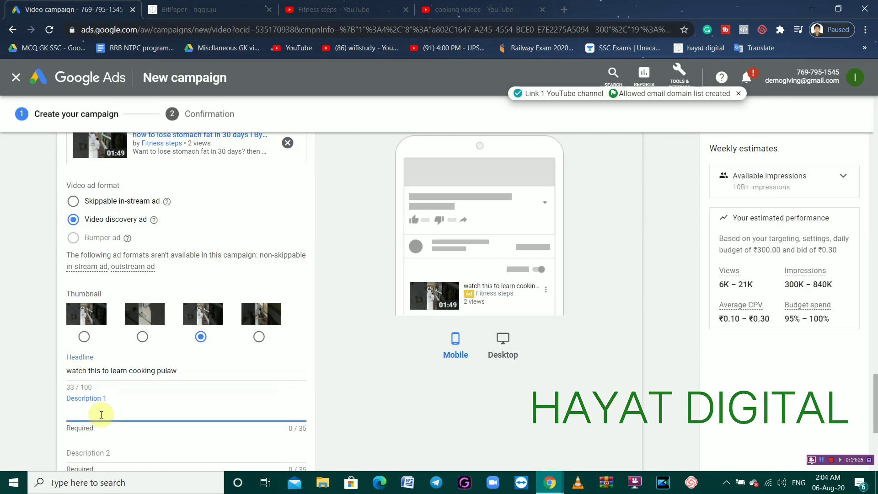
{"action": "type", "text": "watch this now"}
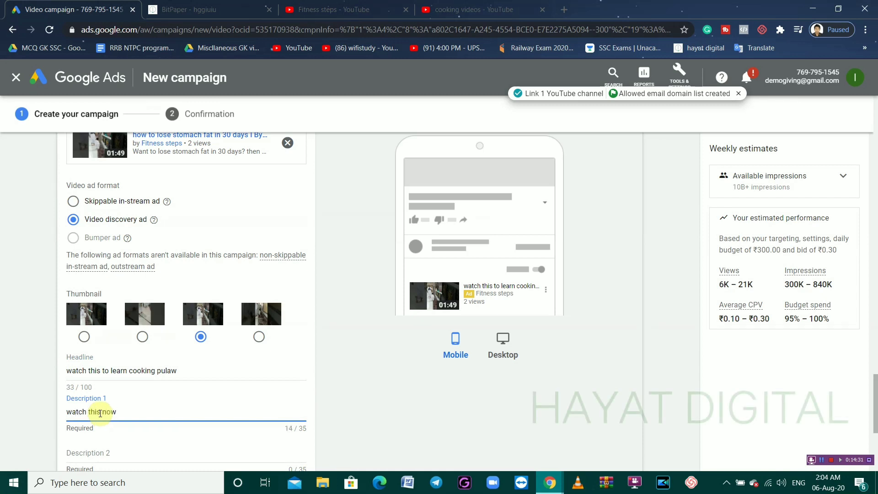
{"action": "key", "text": "Tab"}
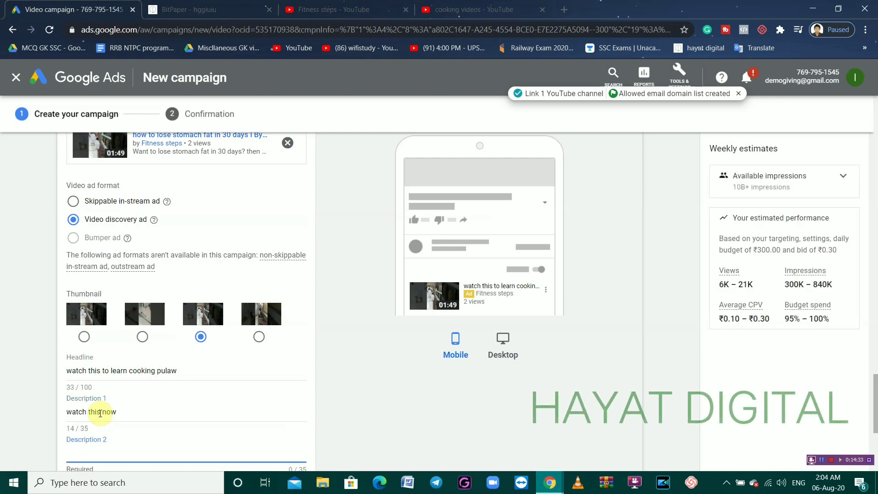
{"action": "type", "text": "watch till the end"}
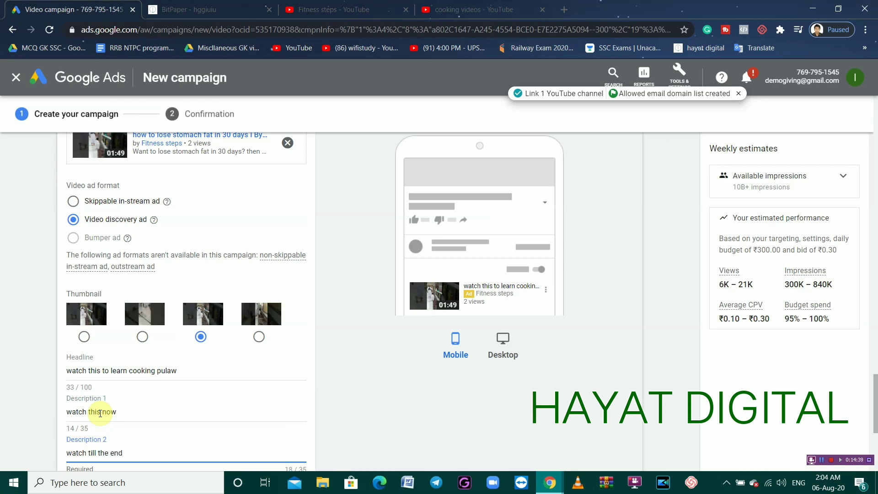
- Replace the default ad name with "discovery"
{"action": "scroll", "coordinate": [131, 407], "scroll_direction": "down", "scroll_amount": 2}
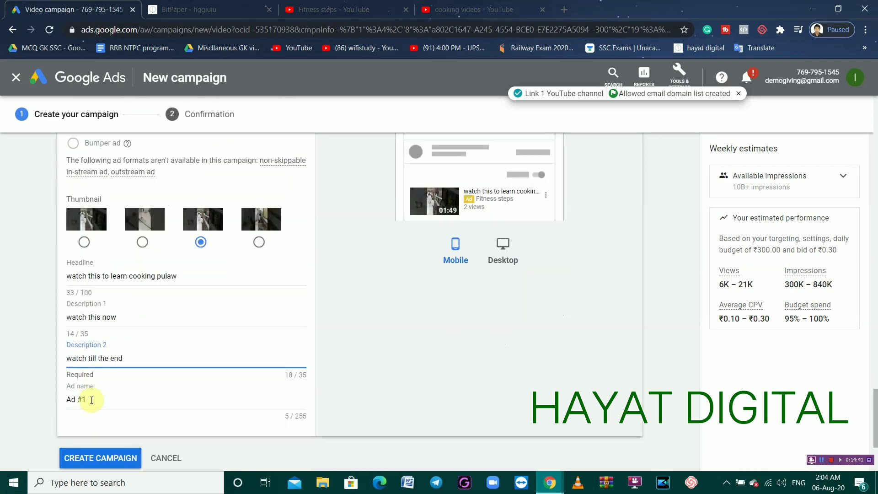
{"action": "left_click_drag", "start_coordinate": [91, 400], "coordinate": [67, 400]}
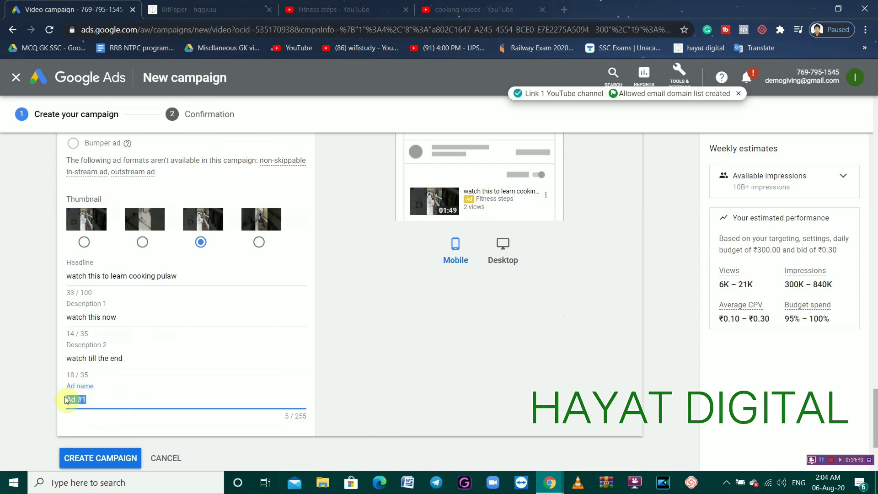
{"action": "type", "text": "vid"}
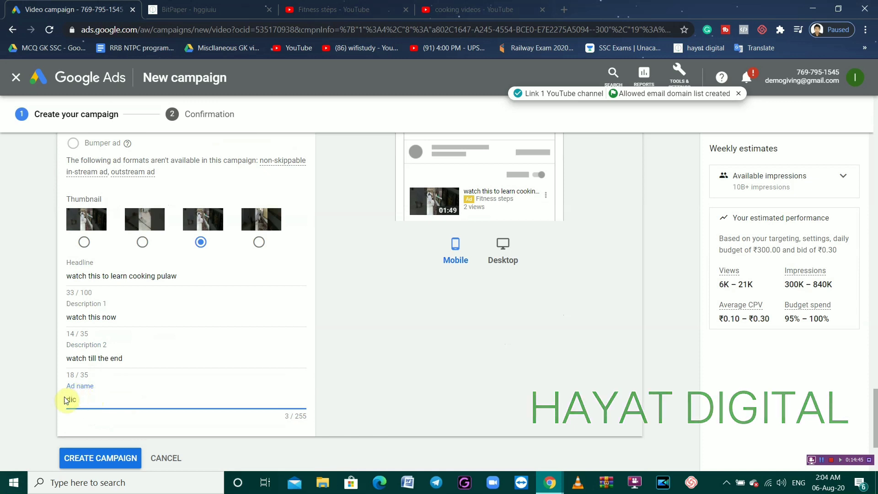
{"action": "type", "text": "covery"}
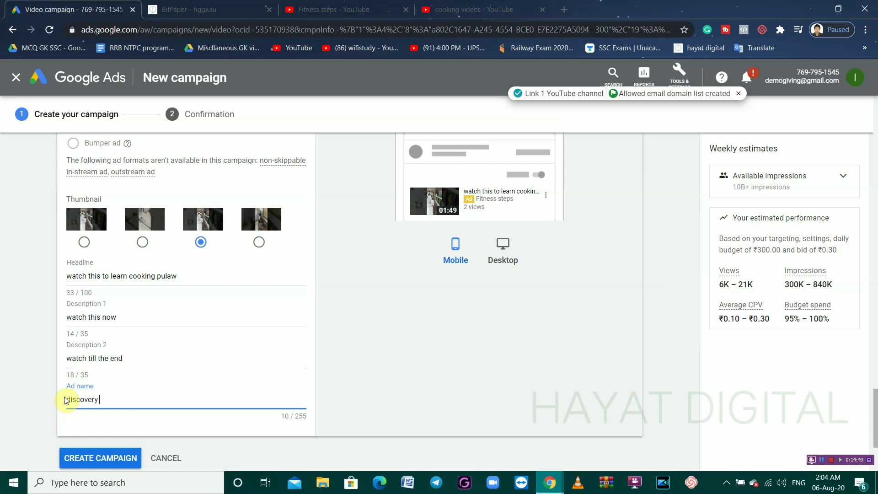
- Preview the discovery ad in its desktop layout and in its mobile layout
{"action": "left_click", "coordinate": [500, 255]}
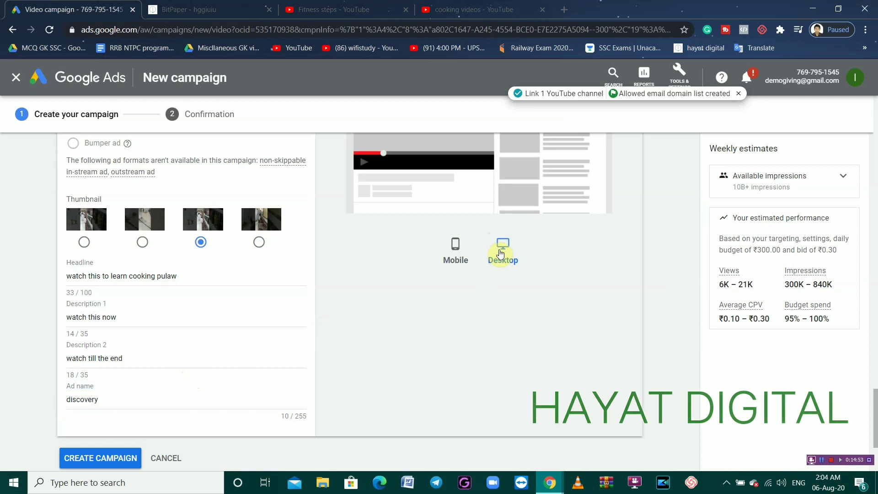
{"action": "scroll", "coordinate": [578, 272], "scroll_direction": "up", "scroll_amount": 2}
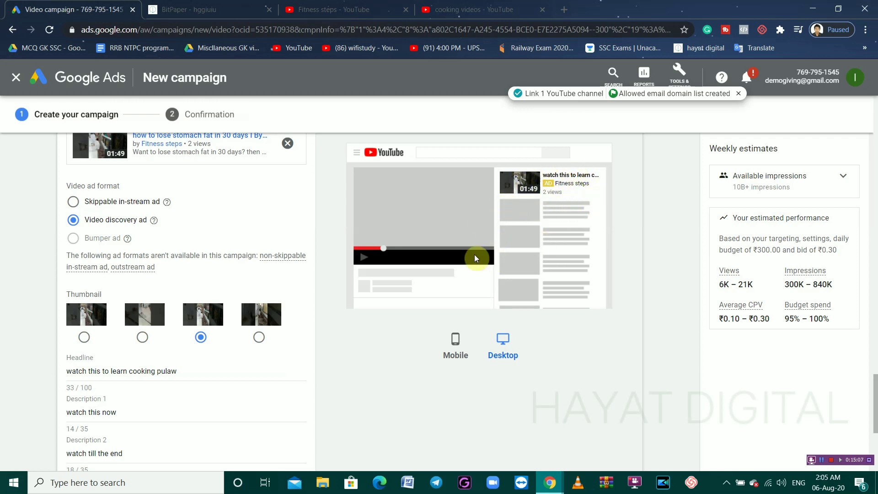
{"action": "left_click", "coordinate": [455, 349]}
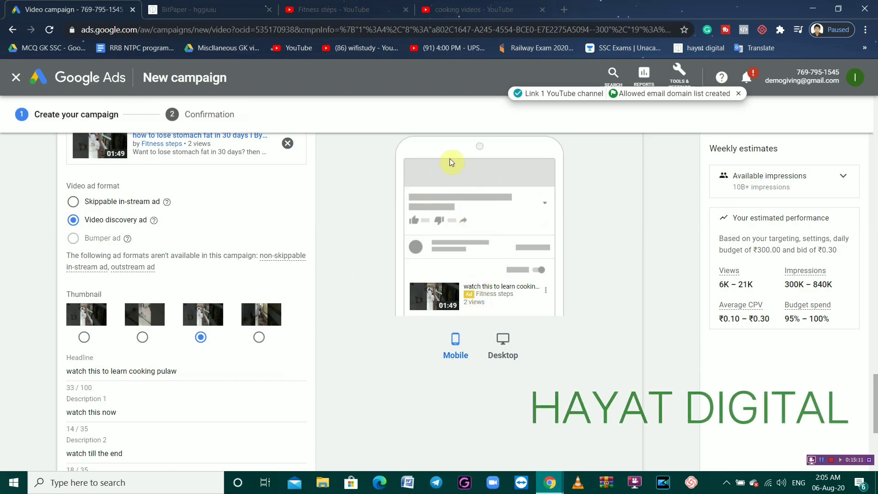
{"action": "scroll", "coordinate": [470, 229], "scroll_direction": "up", "scroll_amount": 1}
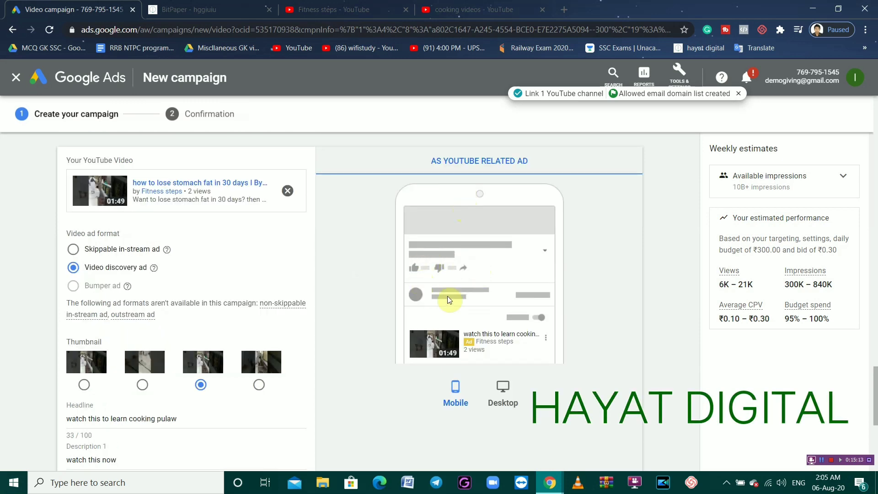
{"action": "scroll", "coordinate": [448, 299], "scroll_direction": "down", "scroll_amount": 1}
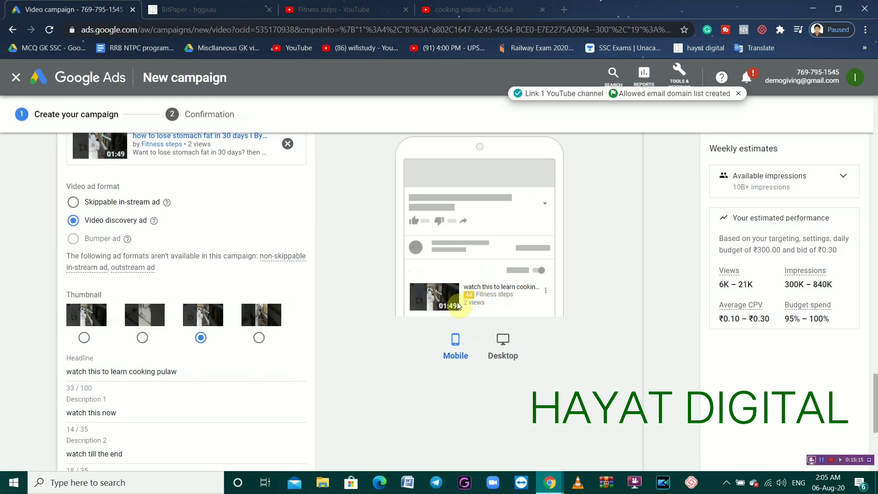
- Create the campaign and continue from the confirmation page to its ad groups list
{"action": "scroll", "coordinate": [455, 315], "scroll_direction": "down", "scroll_amount": 1}
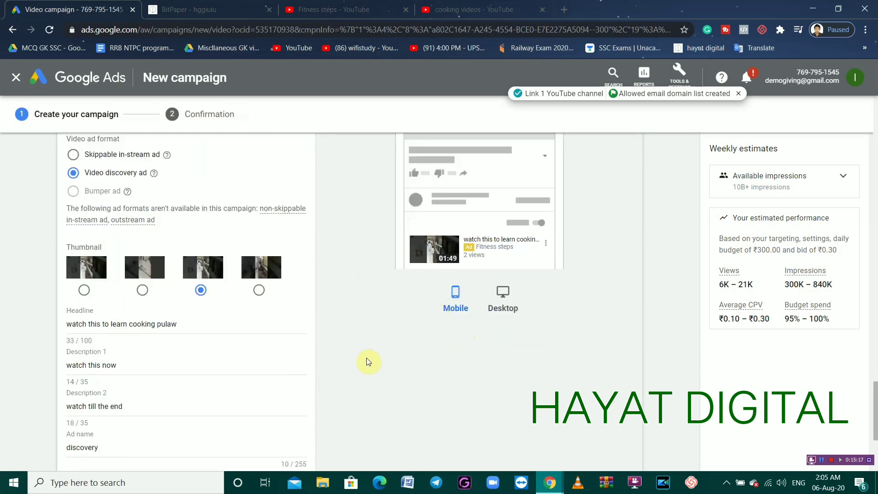
{"action": "scroll", "coordinate": [306, 368], "scroll_direction": "down", "scroll_amount": 2}
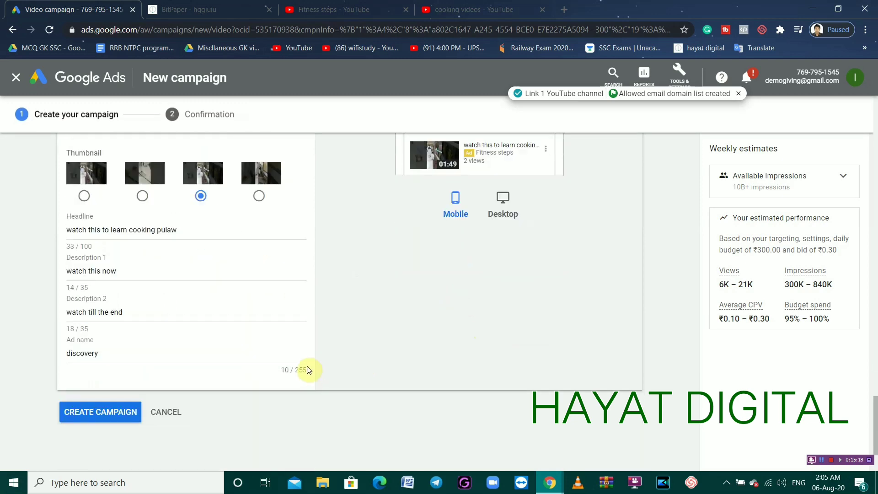
{"action": "left_click", "coordinate": [77, 411]}
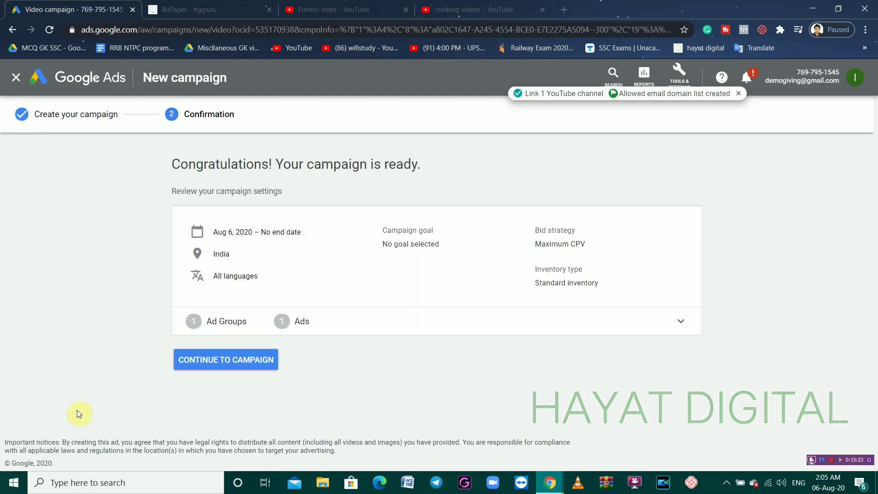
{"action": "left_click", "coordinate": [191, 364]}
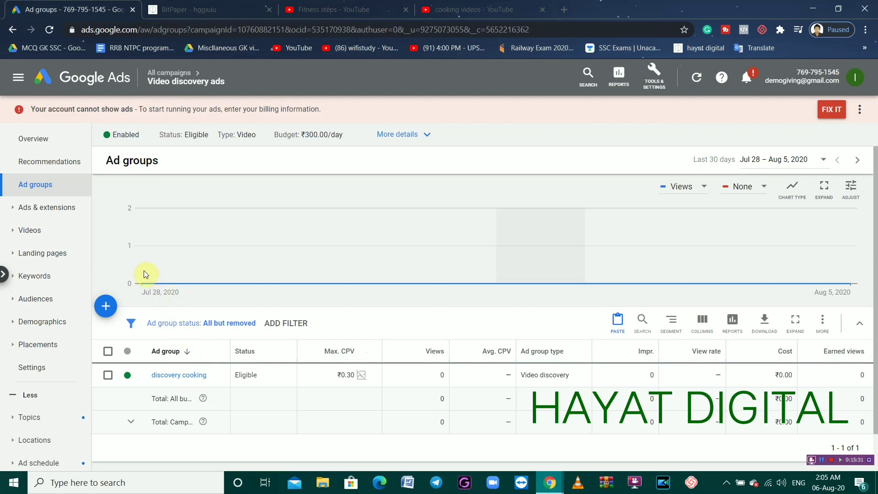
{"action": "scroll", "coordinate": [144, 276], "scroll_direction": "down", "scroll_amount": 1}
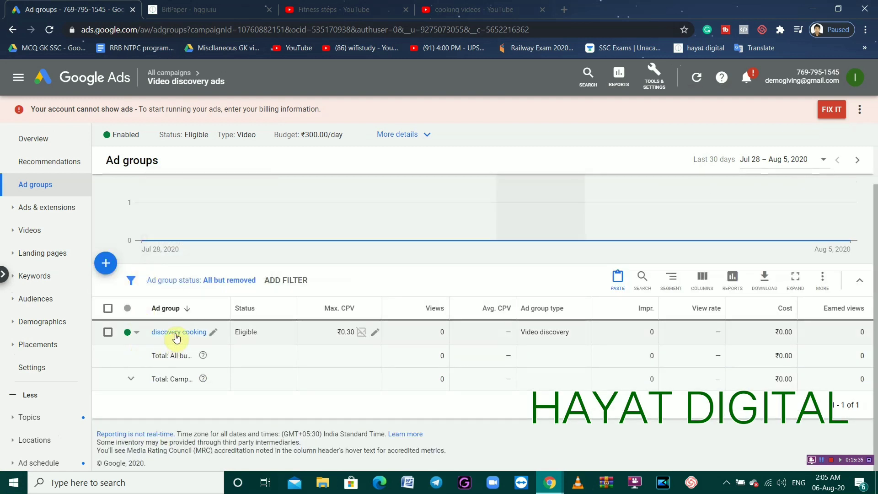
- Examine the campaign's targeting by going through its audiences, display/video keywords, placements and topics
{"action": "left_click", "coordinate": [30, 298]}
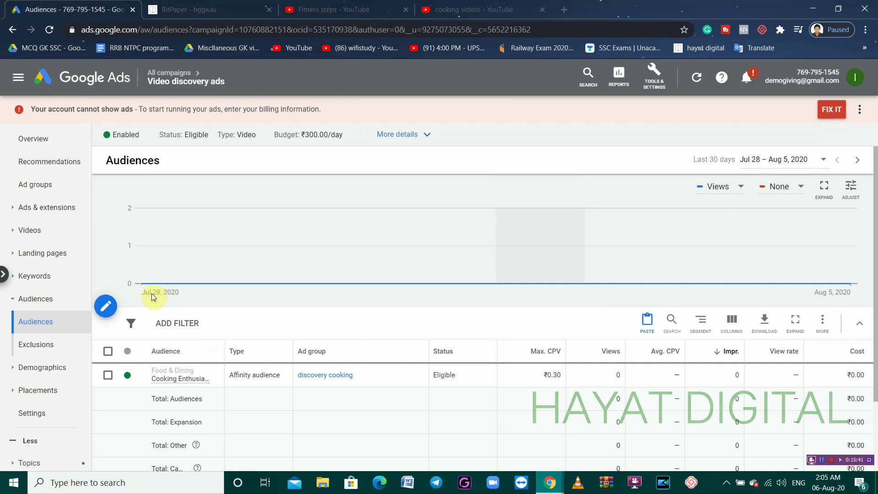
{"action": "scroll", "coordinate": [188, 374], "scroll_direction": "down", "scroll_amount": 1}
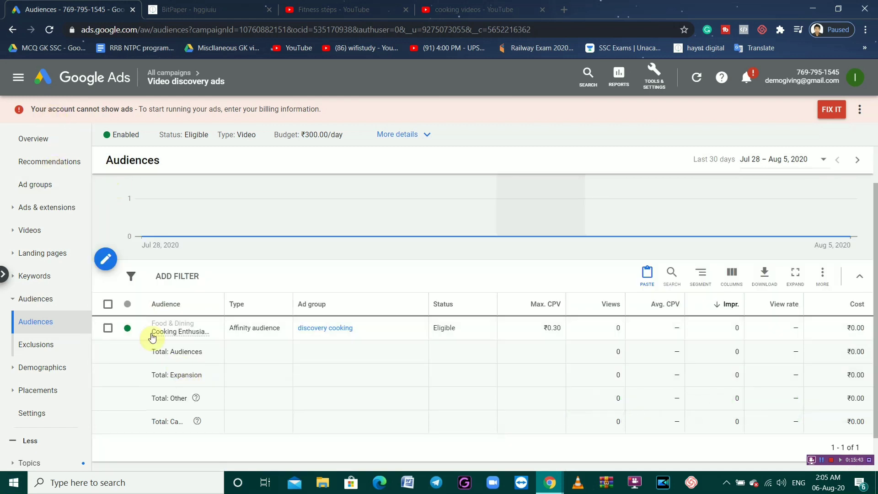
{"action": "left_click", "coordinate": [35, 275]}
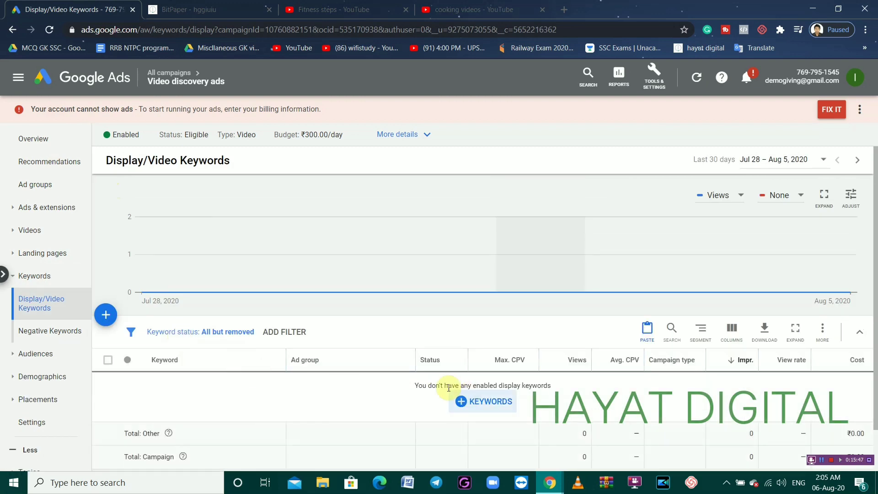
{"action": "scroll", "coordinate": [431, 396], "scroll_direction": "down", "scroll_amount": 1}
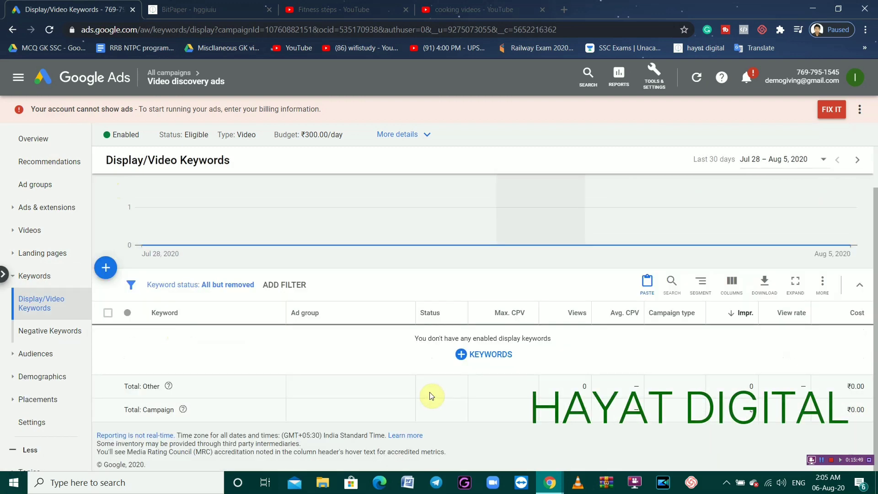
{"action": "left_click", "coordinate": [37, 399]}
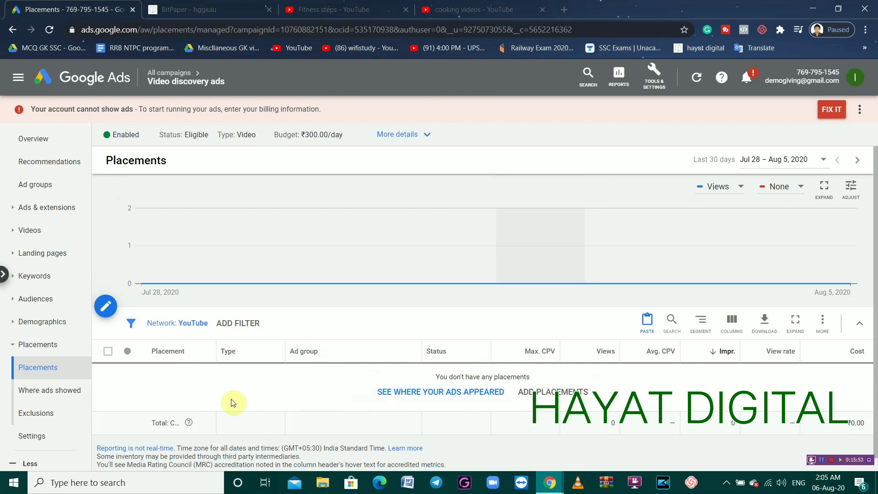
{"action": "scroll", "coordinate": [192, 411], "scroll_direction": "down", "scroll_amount": 1}
{"action": "scroll", "coordinate": [46, 411], "scroll_direction": "down", "scroll_amount": 3}
{"action": "left_click", "coordinate": [25, 379]}
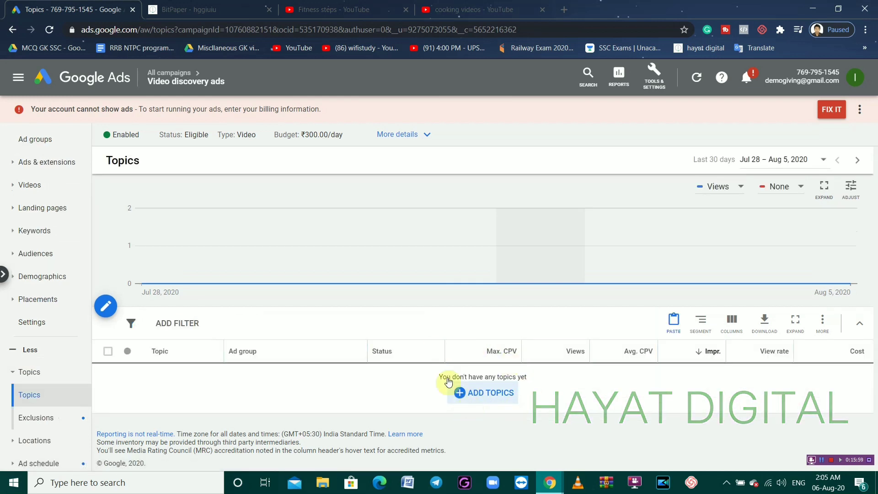
- Return to the list of all campaigns and open the "discovery cooking" ad group of the "Video discovery ads" campaign
{"action": "left_click", "coordinate": [74, 81]}
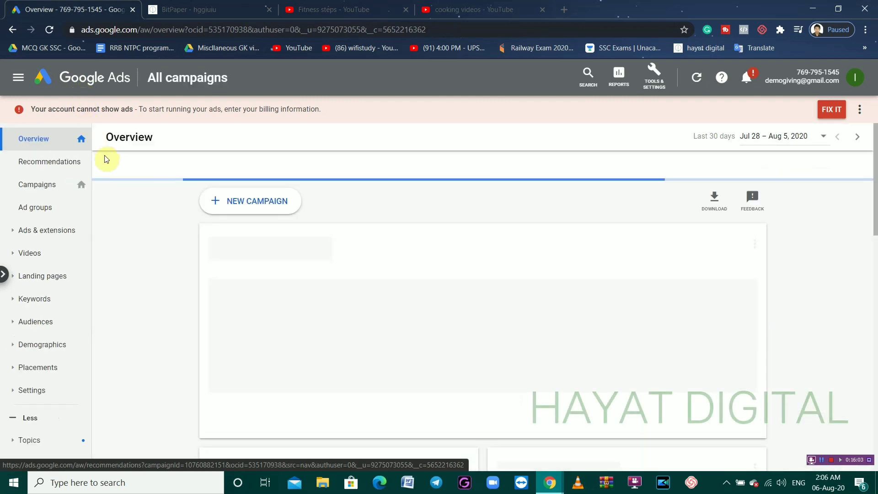
{"action": "left_click", "coordinate": [39, 191]}
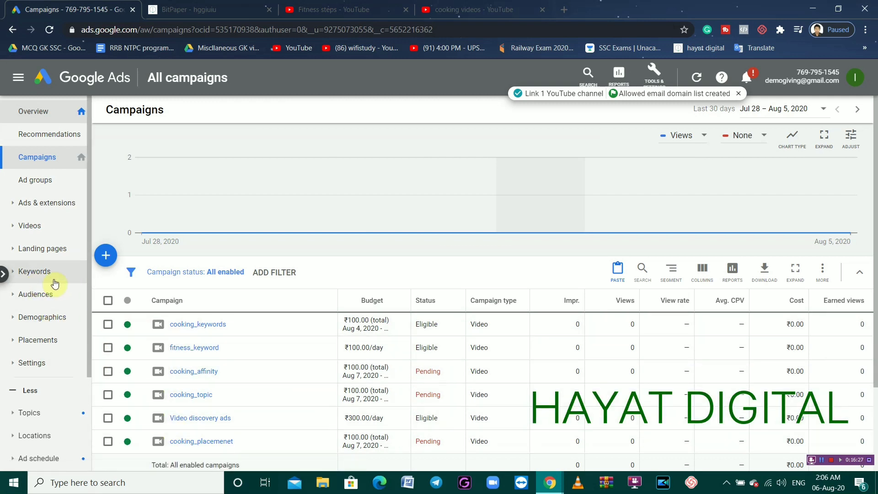
{"action": "left_click", "coordinate": [191, 418]}
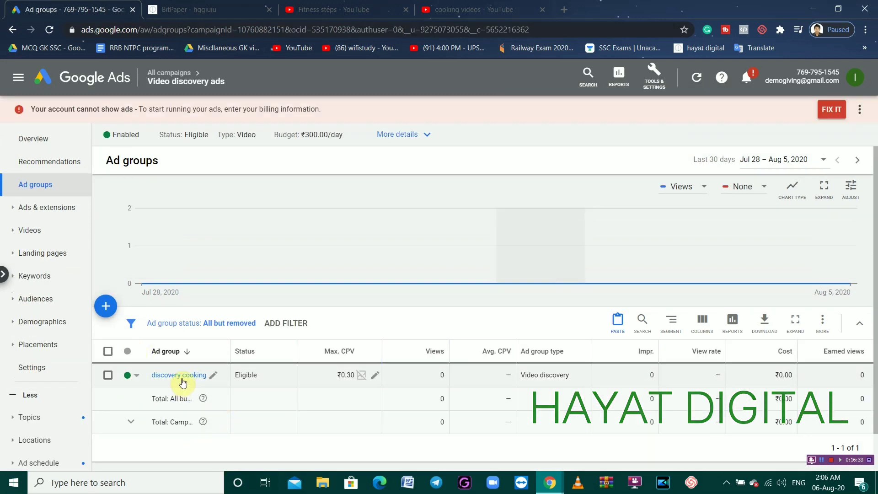
{"action": "left_click", "coordinate": [185, 376]}
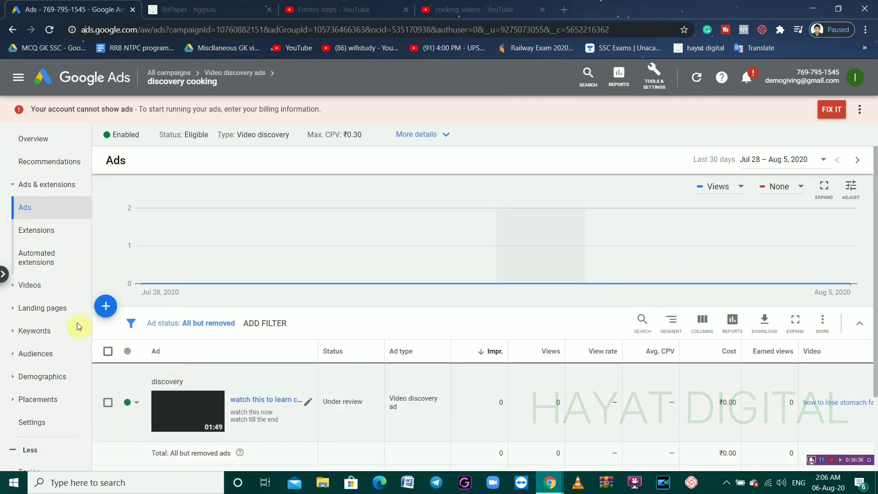
- Remove the Cooking Enthusiasts affinity audience from the ad group
{"action": "left_click", "coordinate": [37, 355]}
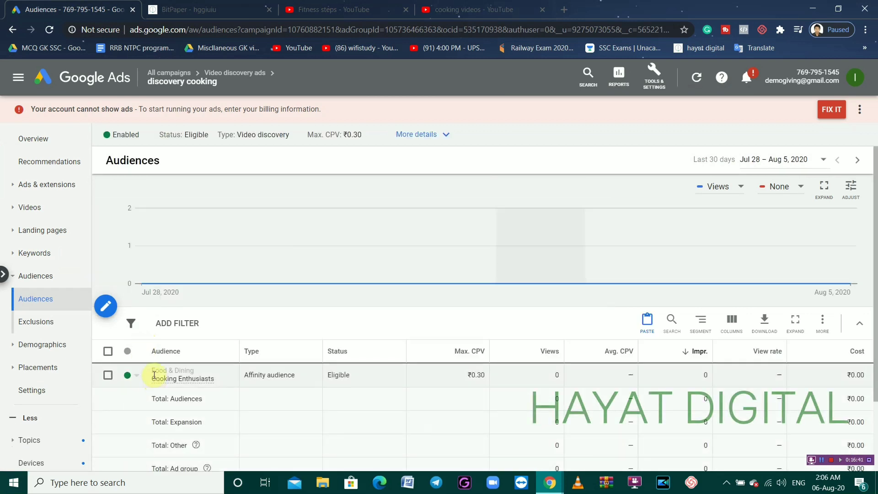
{"action": "left_click", "coordinate": [108, 304]}
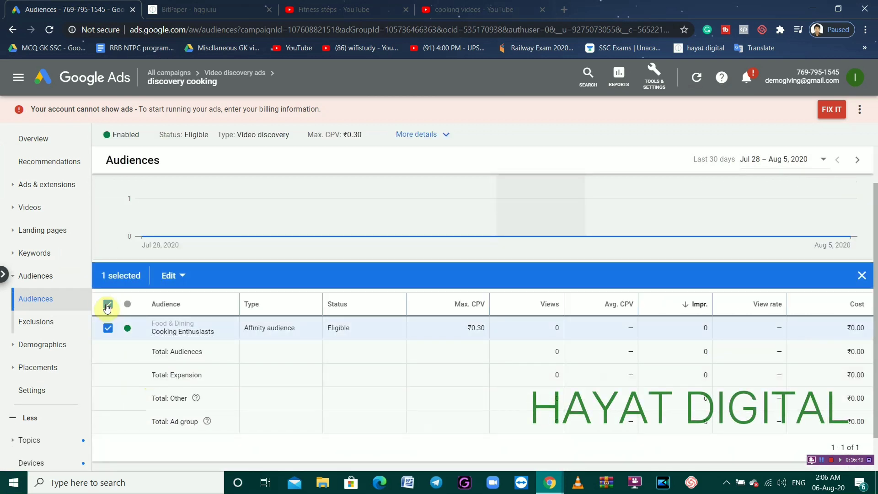
{"action": "left_click", "coordinate": [182, 270]}
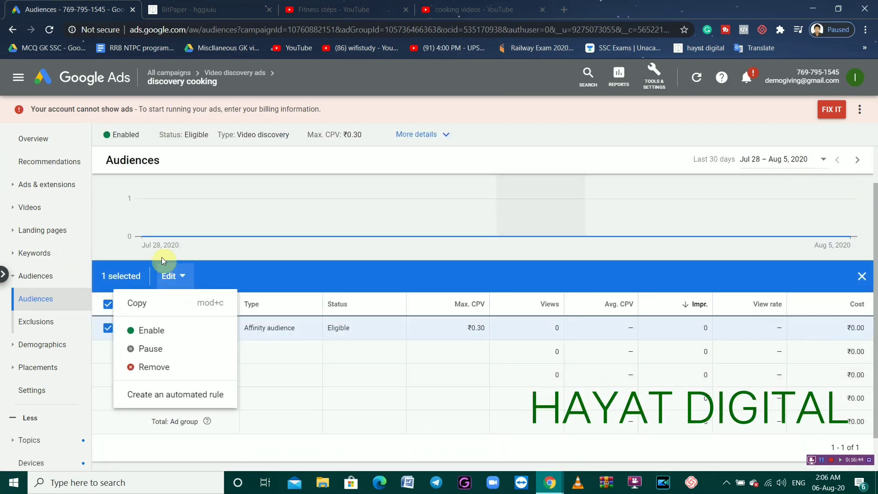
{"action": "left_click", "coordinate": [157, 367]}
{"action": "left_click", "coordinate": [546, 298]}
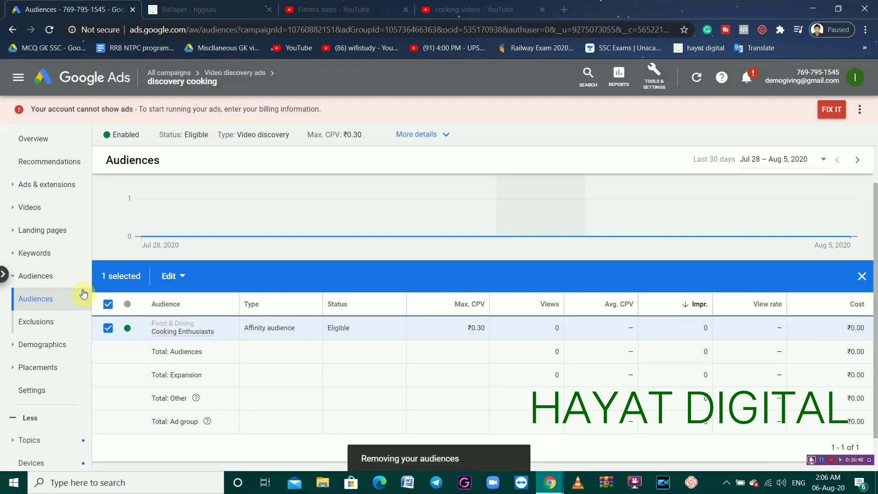
- Add the topic Cooking & Recipes under Food & Drink to the ad group's targeting and save it
{"action": "left_click", "coordinate": [44, 255]}
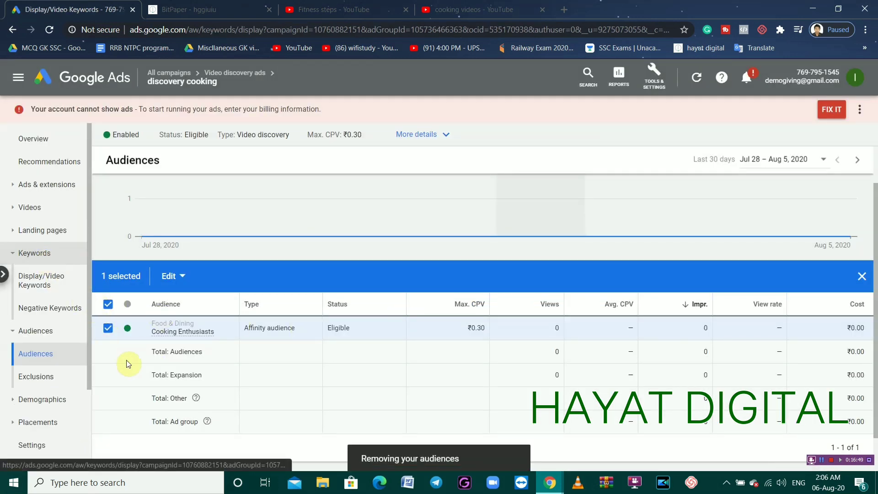
{"action": "scroll", "coordinate": [41, 407], "scroll_direction": "down", "scroll_amount": 2}
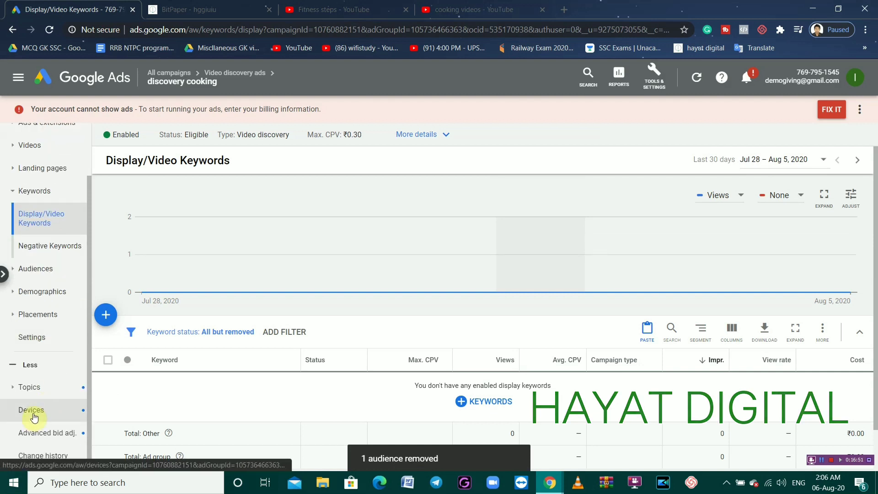
{"action": "left_click", "coordinate": [32, 387]}
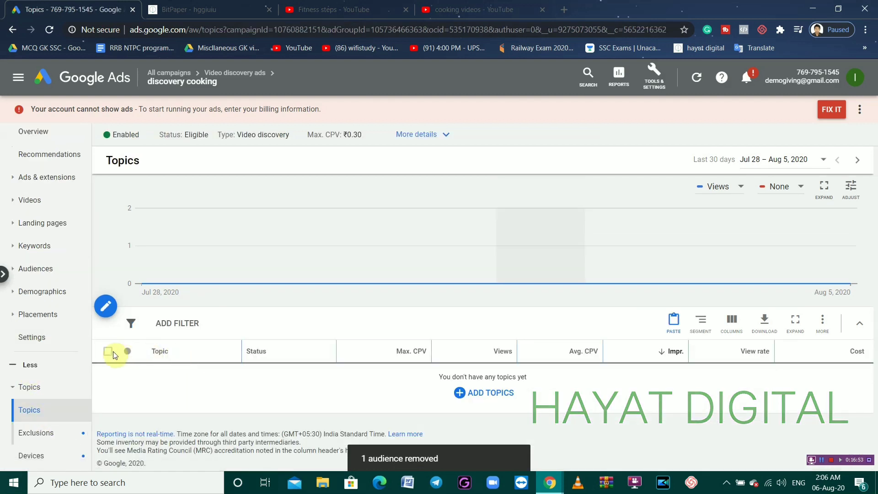
{"action": "left_click", "coordinate": [472, 394]}
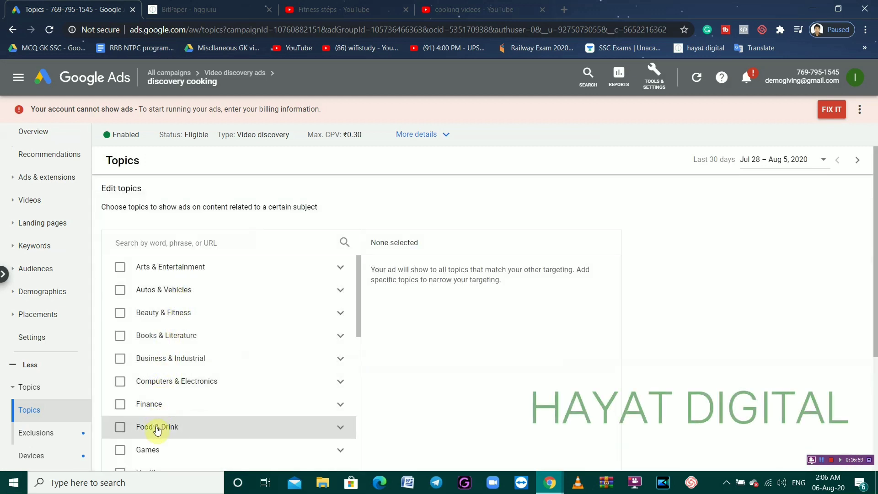
{"action": "left_click", "coordinate": [343, 430]}
{"action": "scroll", "coordinate": [294, 402], "scroll_direction": "down", "scroll_amount": 1}
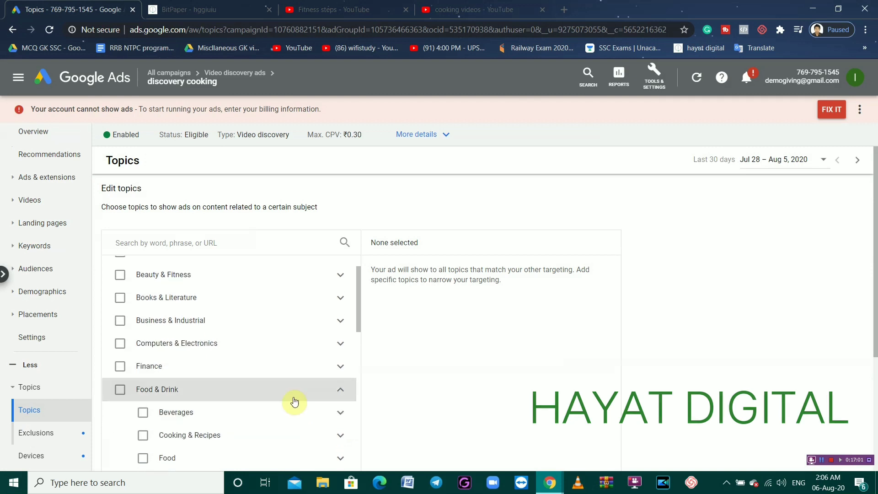
{"action": "left_click", "coordinate": [143, 435]}
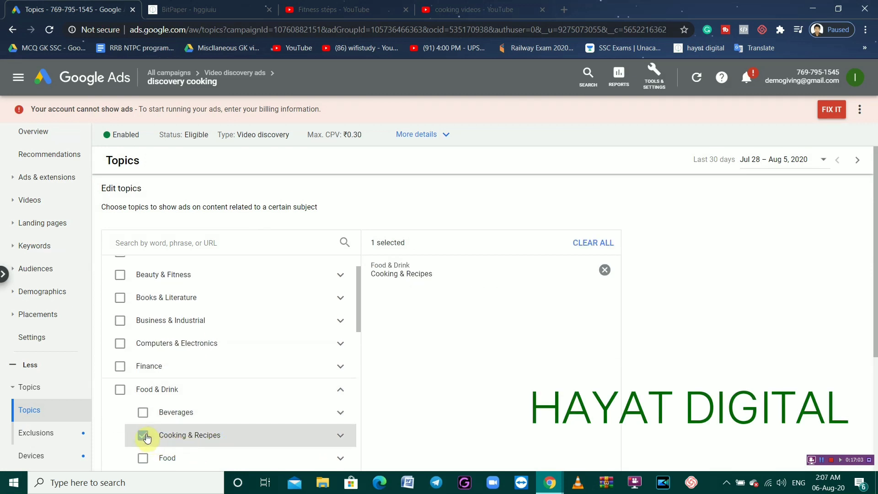
{"action": "scroll", "coordinate": [363, 382], "scroll_direction": "down", "scroll_amount": 4}
{"action": "left_click", "coordinate": [128, 331]}
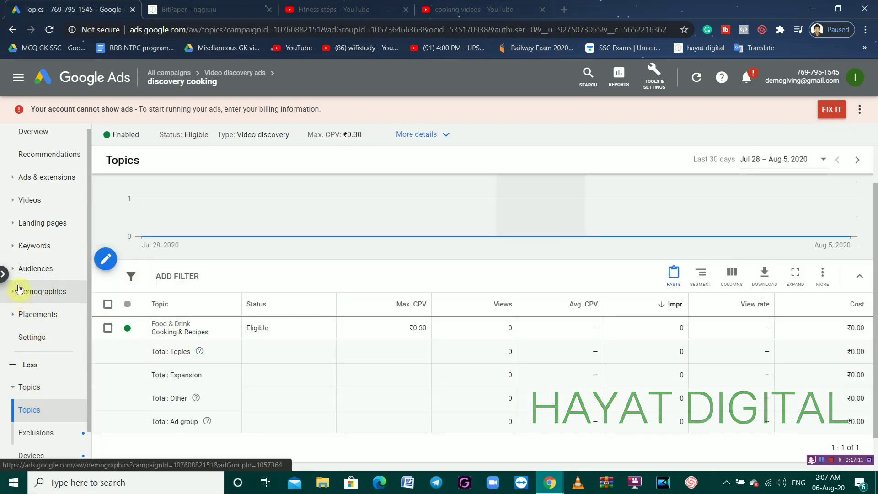
- Check the ad group's display/video keywords, audiences and placements for remaining targeting
{"action": "left_click", "coordinate": [33, 247]}
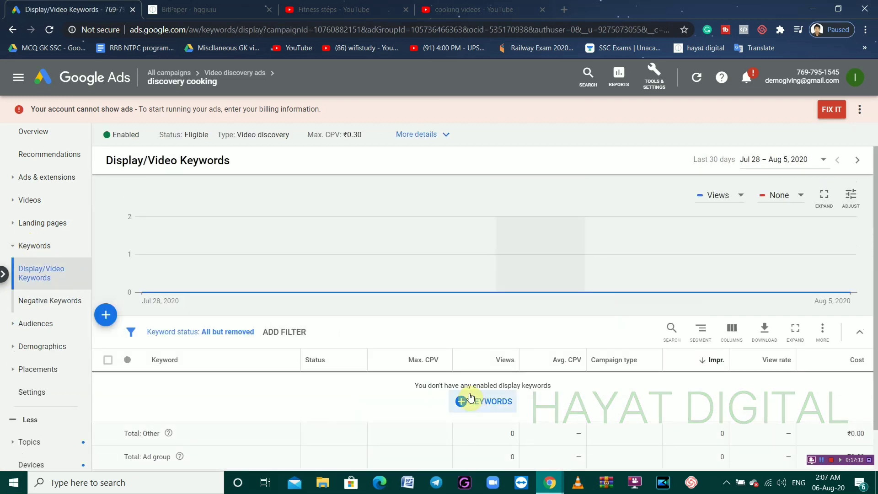
{"action": "left_click", "coordinate": [37, 326]}
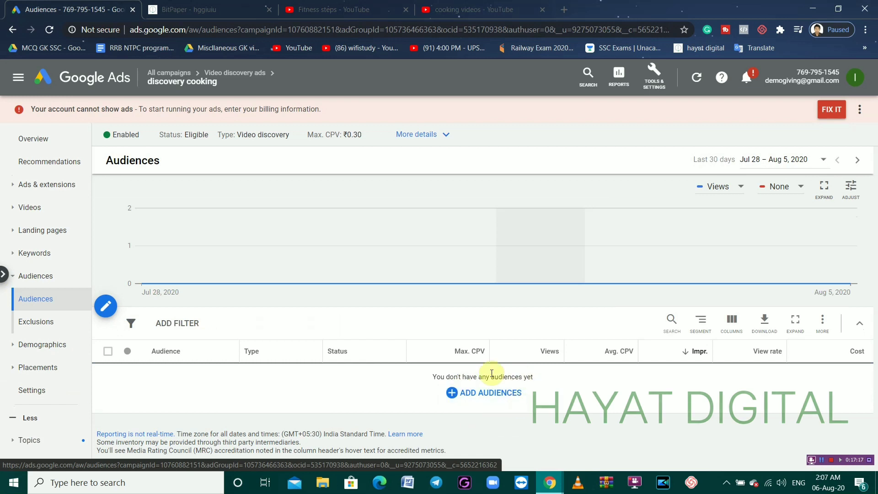
{"action": "left_click", "coordinate": [24, 371]}
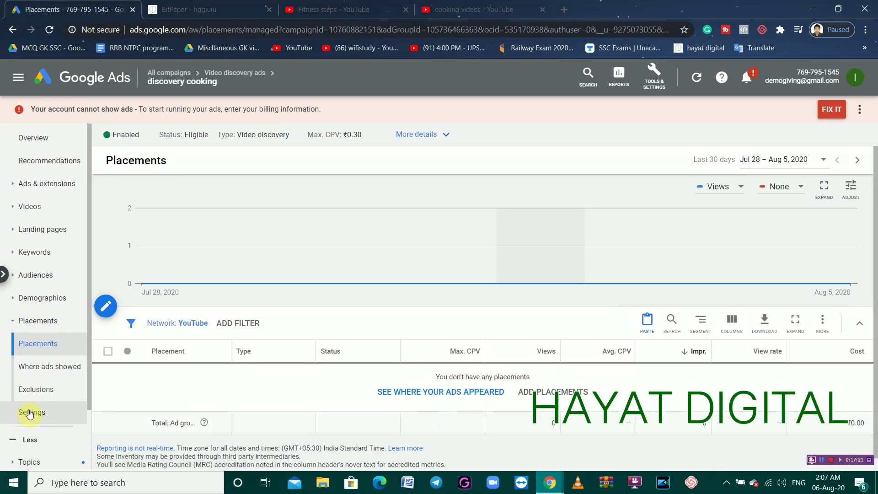
{"action": "scroll", "coordinate": [29, 411], "scroll_direction": "down", "scroll_amount": 2}
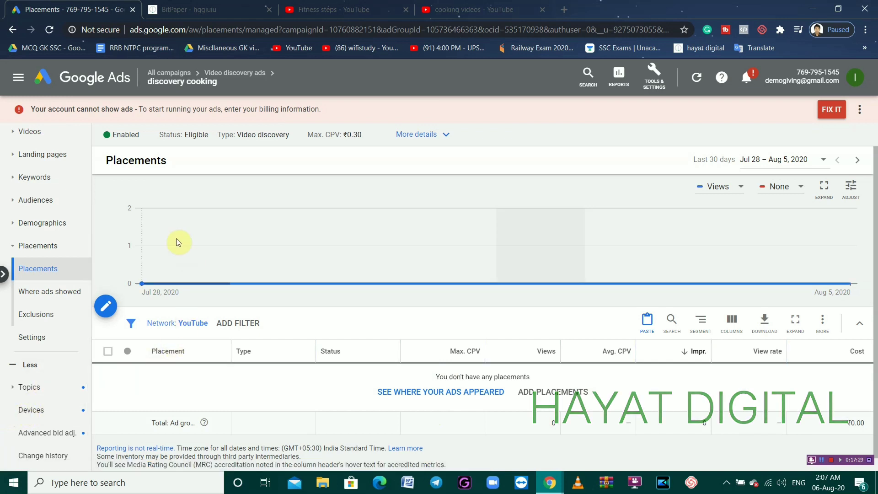
{"action": "mouse_move", "coordinate": [178, 241]}
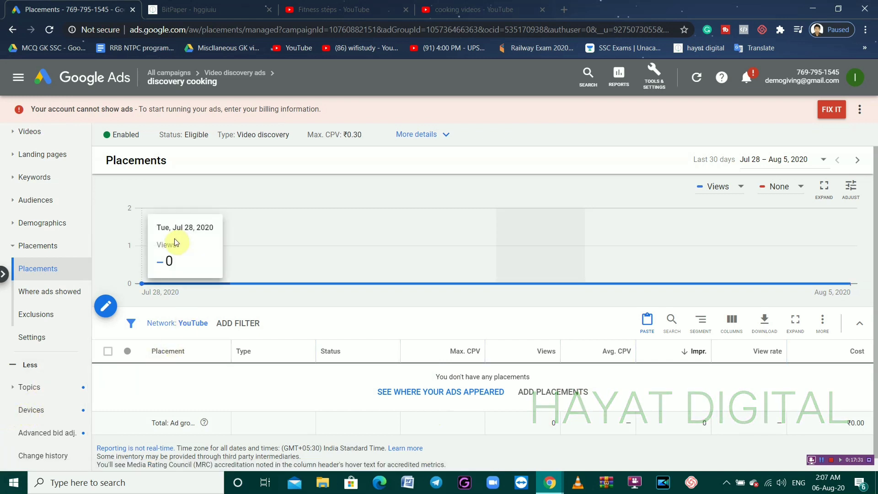